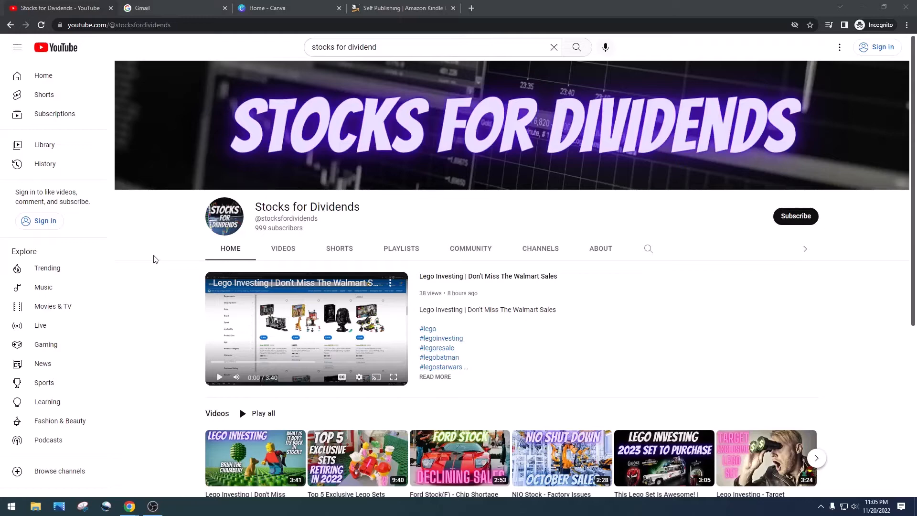
# Step: Switch from the YouTube channel page to the Canva home page, checking the Gmail sign-in page on the way
pyautogui.click(181, 6)
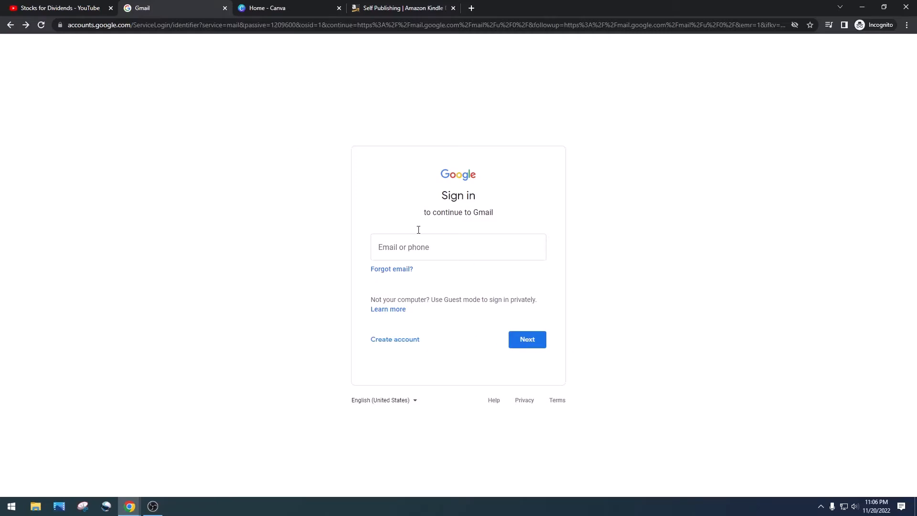
pyautogui.click(253, 5)
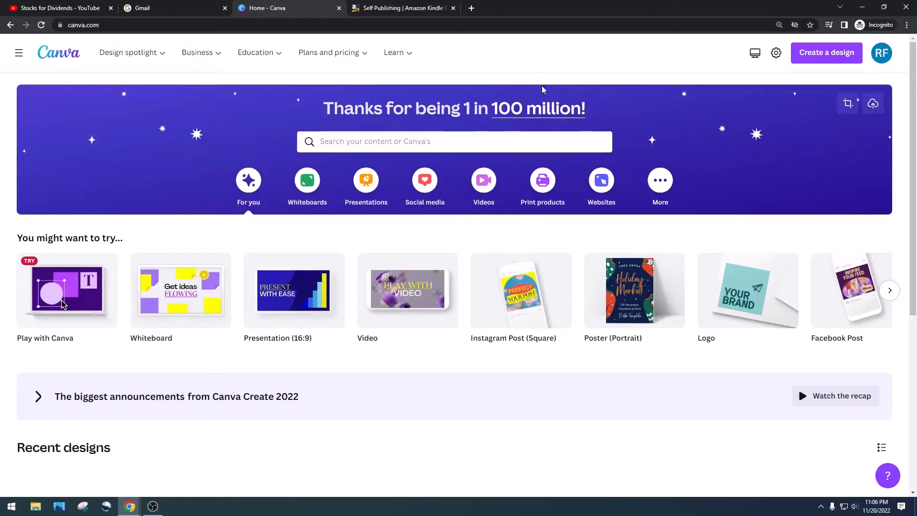
pyautogui.moveTo(199, 10)
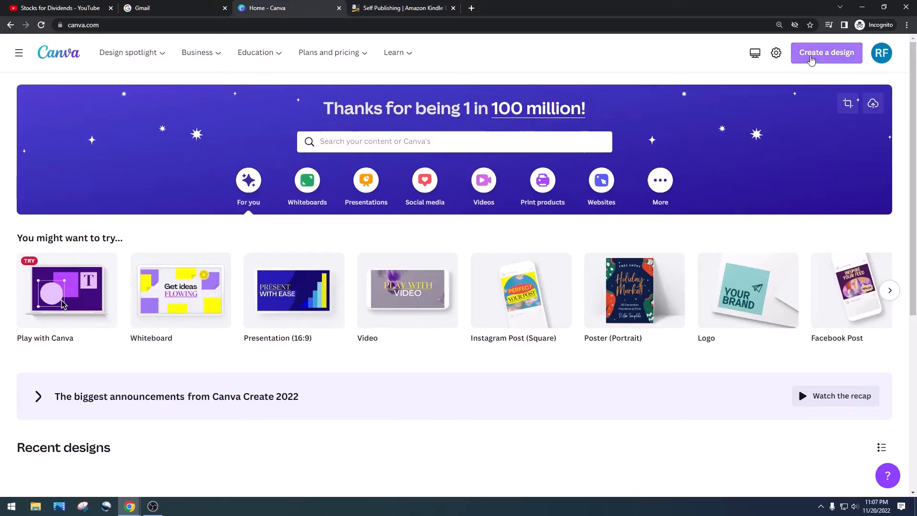
# Step: Create a new custom-size design 17 in wide and 17 in high, and dismiss the introductory tour
pyautogui.click(810, 59)
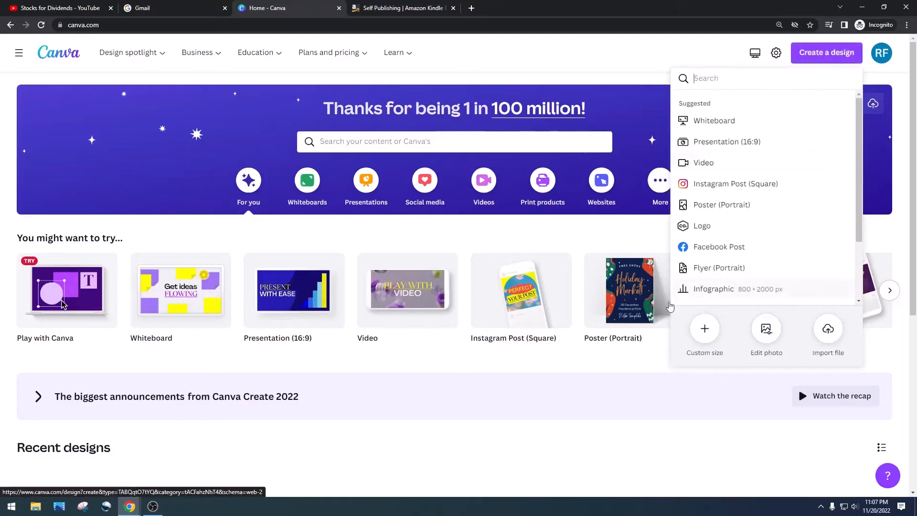
pyautogui.click(705, 328)
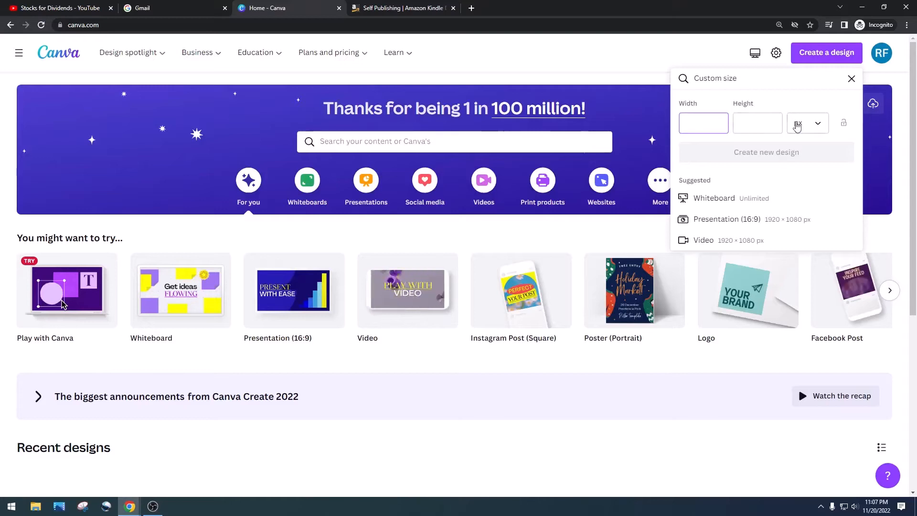
pyautogui.click(797, 124)
pyautogui.click(808, 178)
pyautogui.click(703, 127)
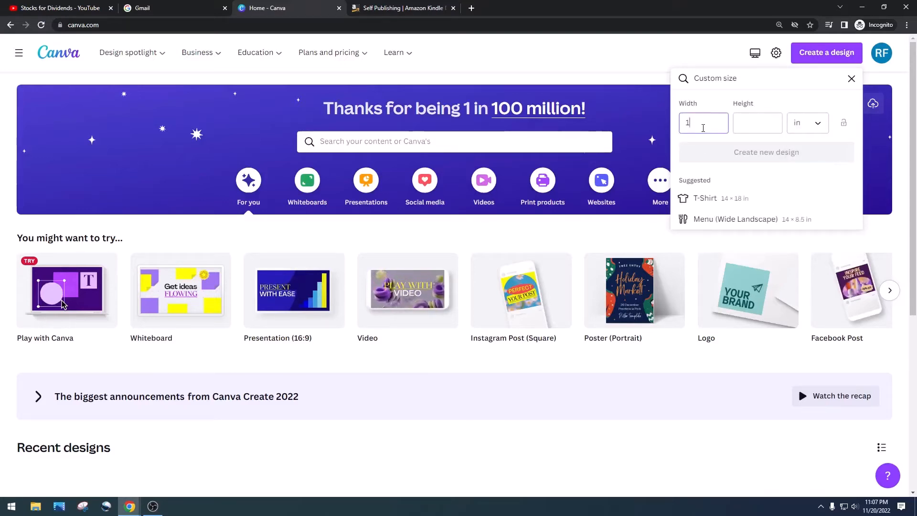
pyautogui.write('7')
pyautogui.click(751, 123)
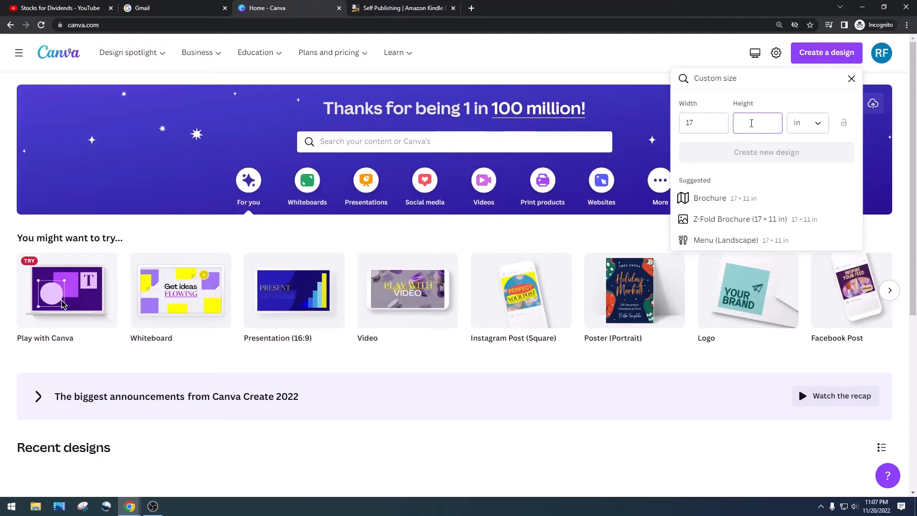
pyautogui.write('17')
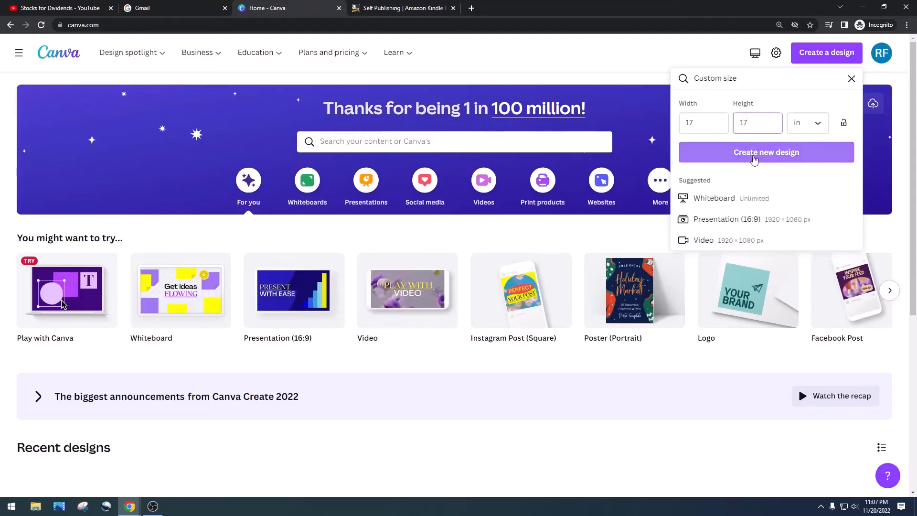
pyautogui.click(753, 158)
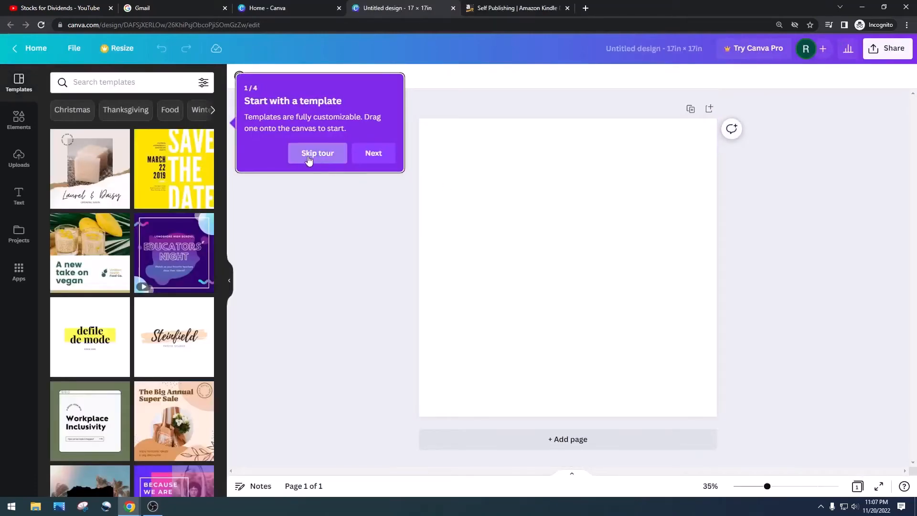
pyautogui.click(355, 178)
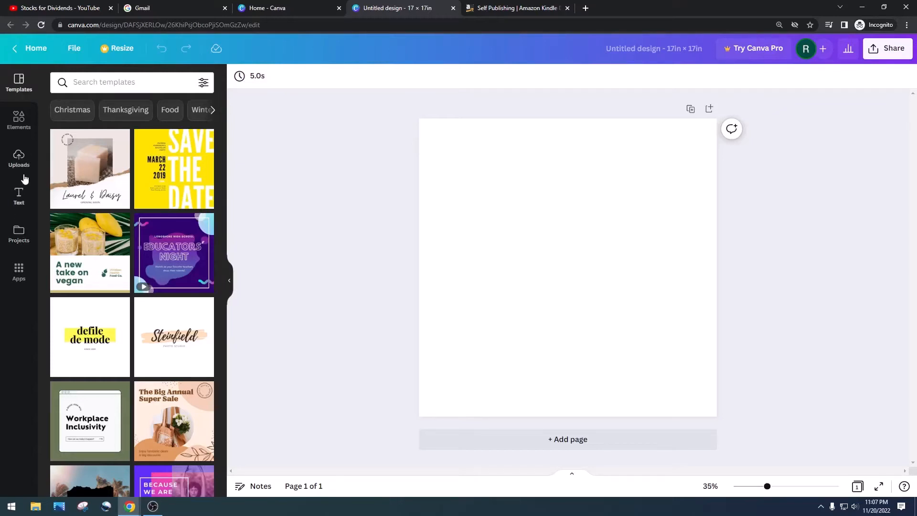
# Step: Open the Photos library and search it for "elephants"
pyautogui.click(18, 280)
pyautogui.click(58, 158)
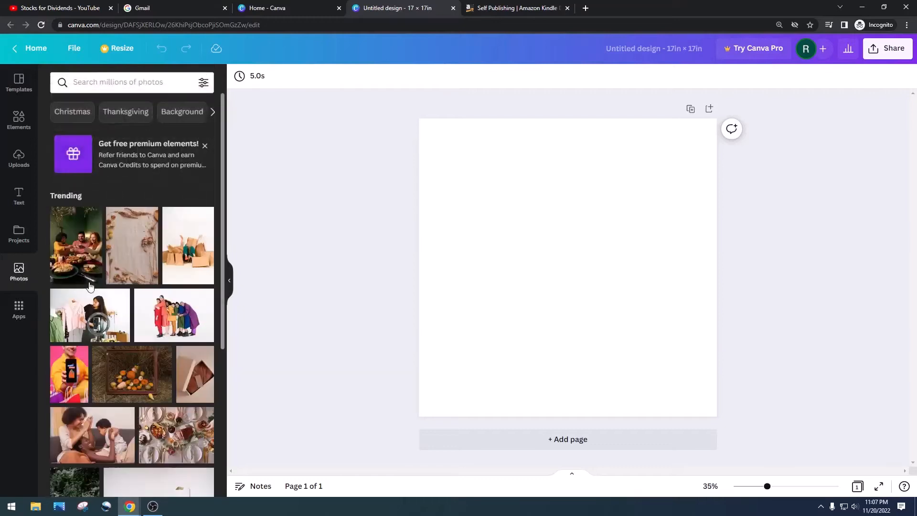
pyautogui.scroll(-3, 146, 266)
pyautogui.scroll(3, 125, 143)
pyautogui.click(122, 82)
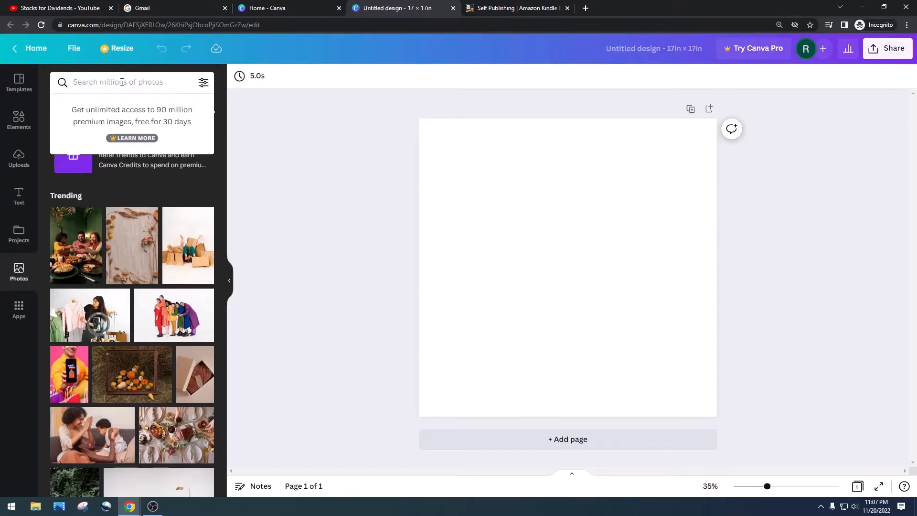
pyautogui.write('elephants')
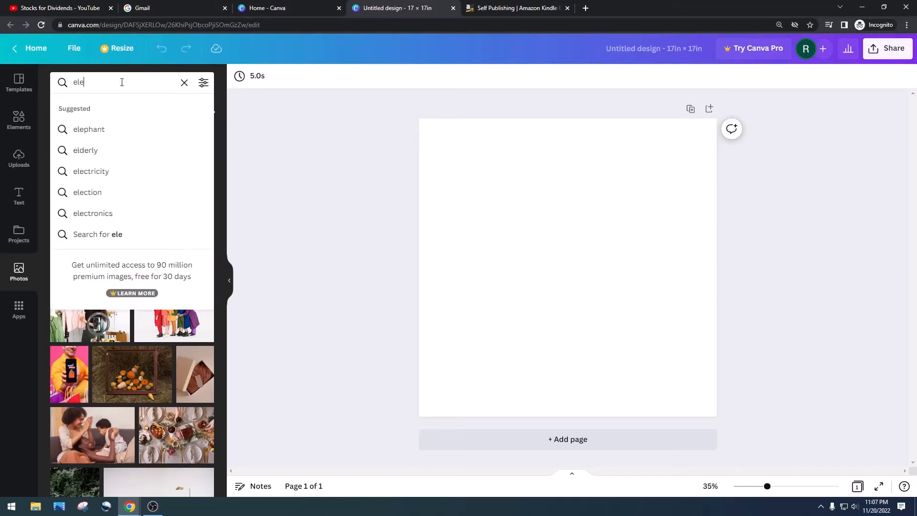
pyautogui.press('Return')
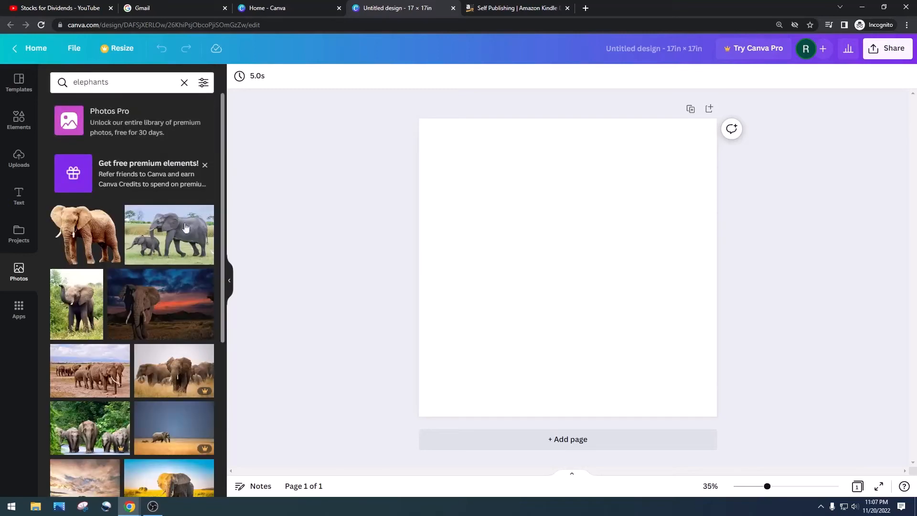
# Step: Search the elements library for "elephants" and add the plain grey side-view elephant graphic to the page
pyautogui.click(18, 120)
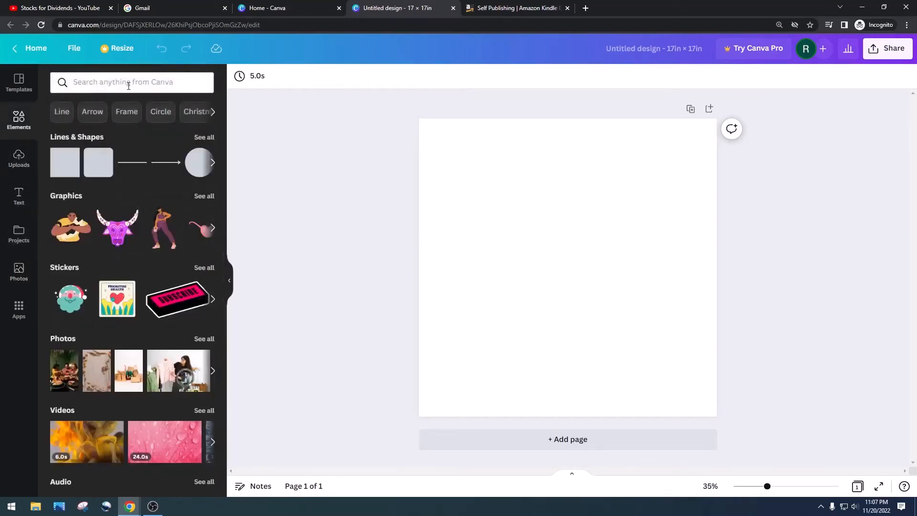
pyautogui.click(128, 86)
pyautogui.write('elephants')
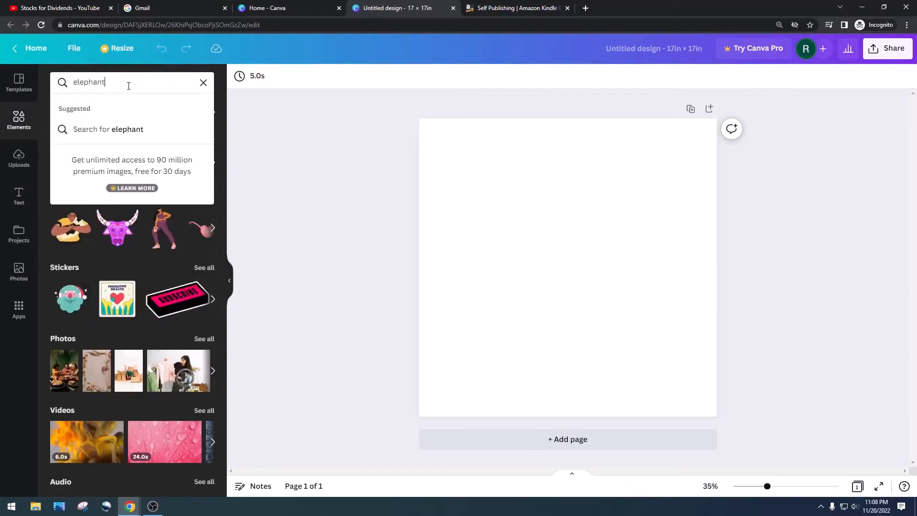
pyautogui.press('Return')
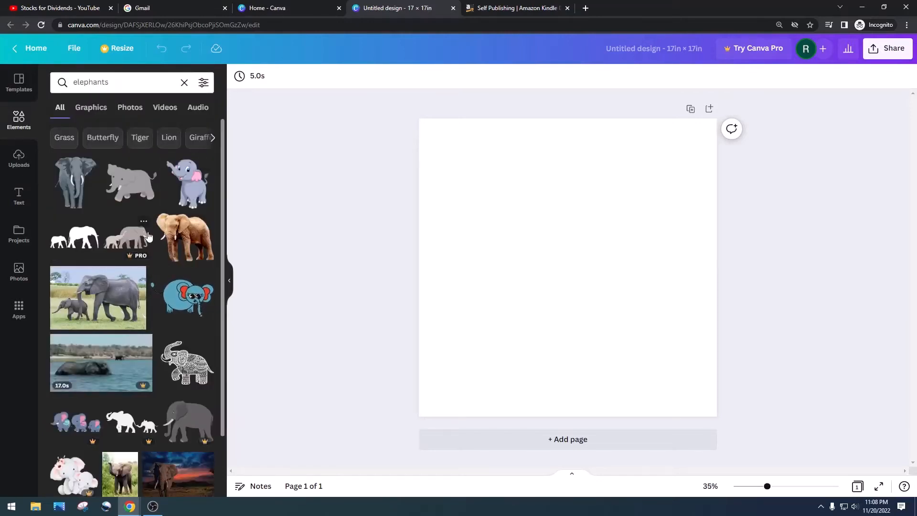
pyautogui.scroll(-1, 149, 236)
pyautogui.scroll(-2, 150, 236)
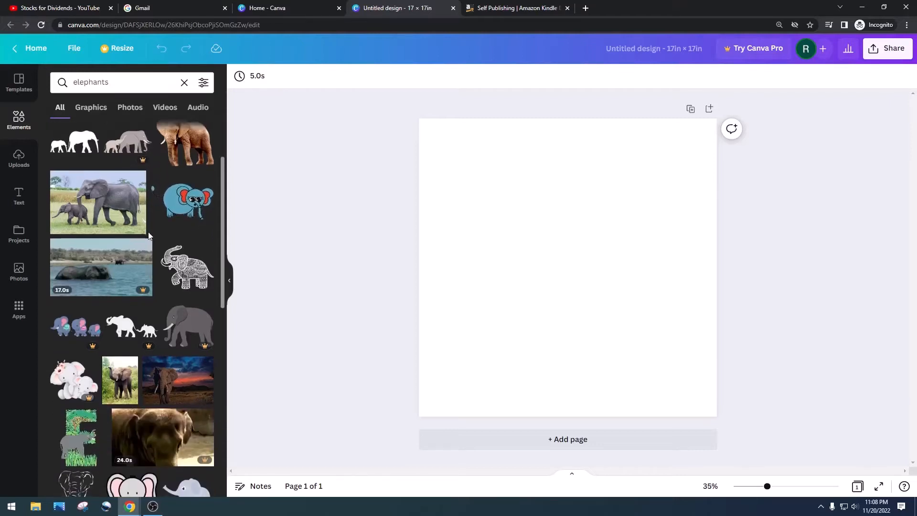
pyautogui.scroll(-3, 150, 236)
pyautogui.scroll(-3, 149, 233)
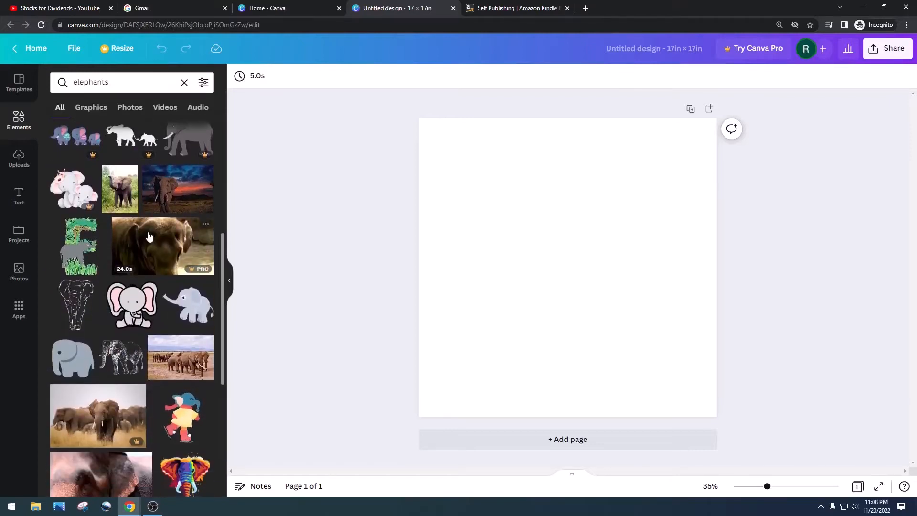
pyautogui.click(74, 366)
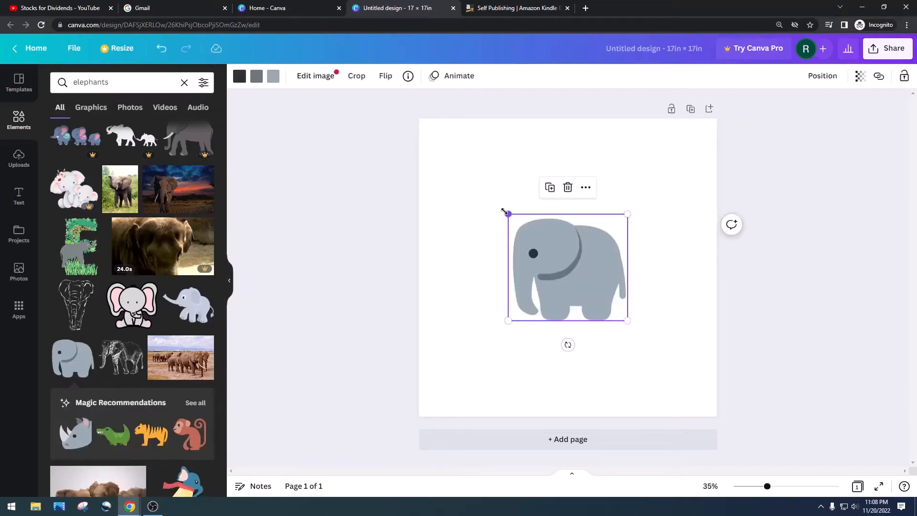
# Step: Set the page background to the default pink color
pyautogui.click(467, 182)
pyautogui.click(240, 76)
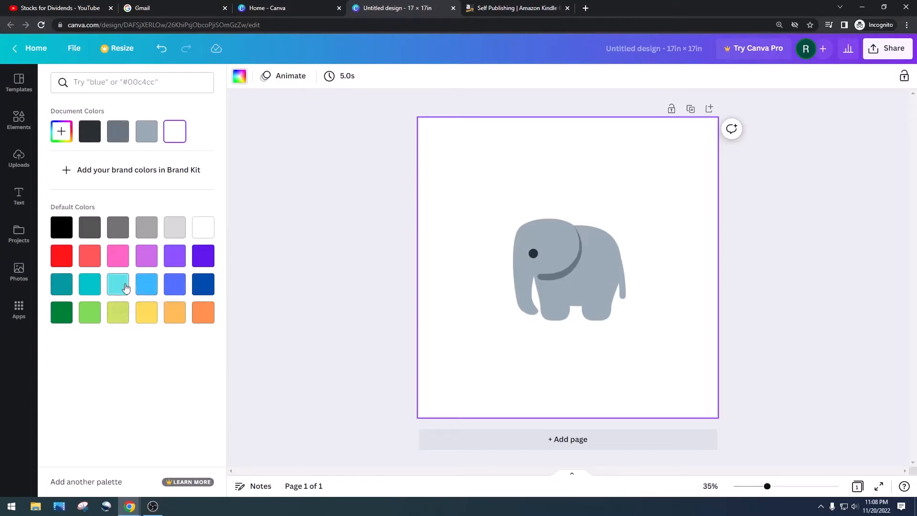
pyautogui.click(152, 285)
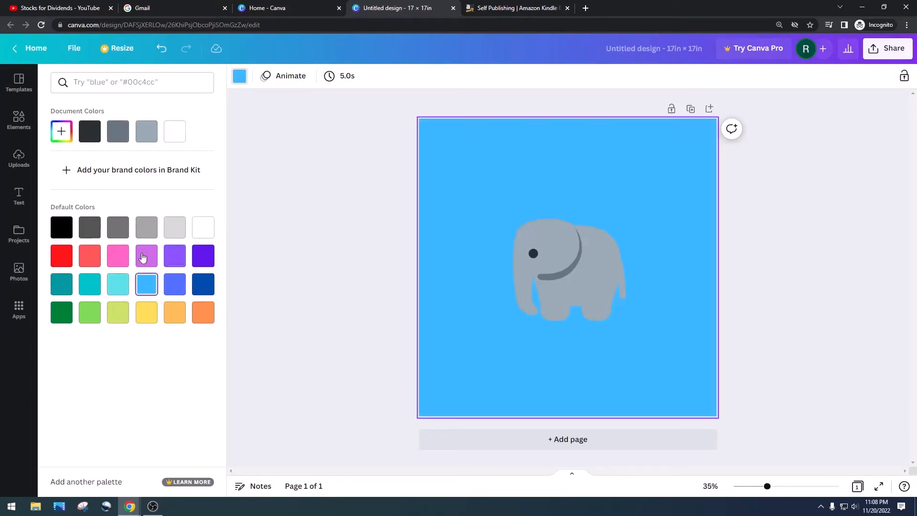
pyautogui.click(143, 258)
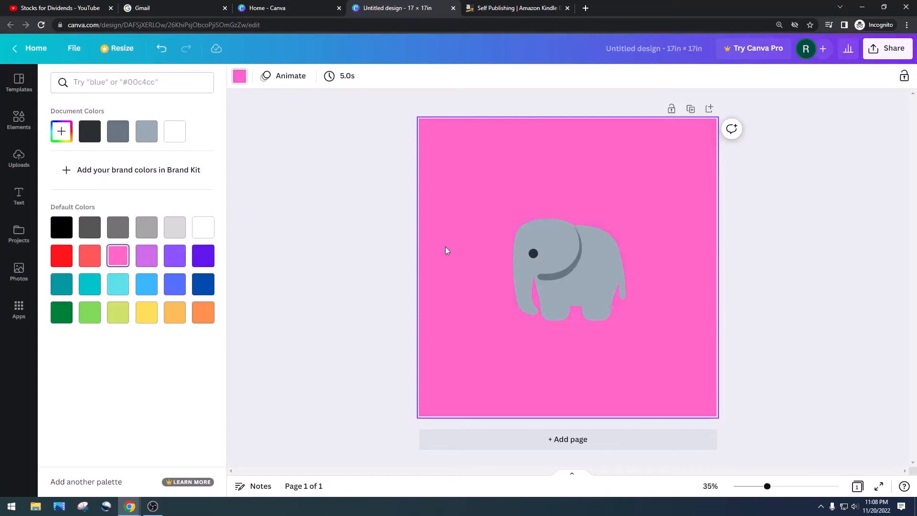
# Step: Shrink the elephant graphic and move it near the lower-right corner of the page
pyautogui.click(532, 227)
pyautogui.moveTo(507, 212); pyautogui.dragTo(596, 255)
pyautogui.moveTo(592, 305); pyautogui.dragTo(662, 364)
pyautogui.click(490, 272)
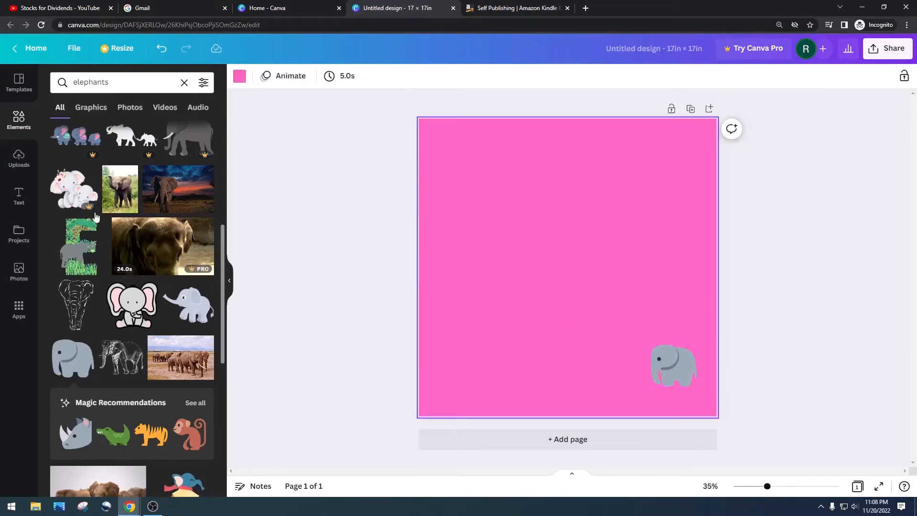
pyautogui.click(296, 222)
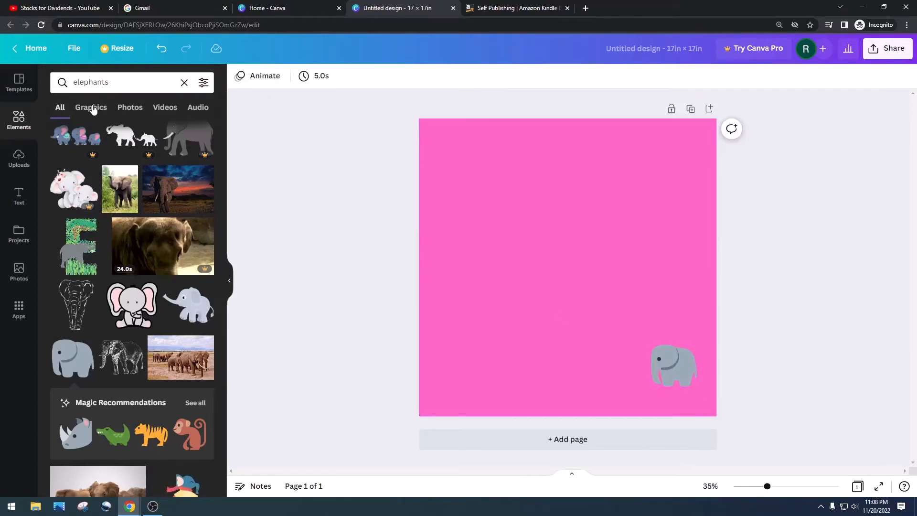
# Step: Start a new search of the elements library for "lines"
pyautogui.click(20, 135)
pyautogui.click(122, 81)
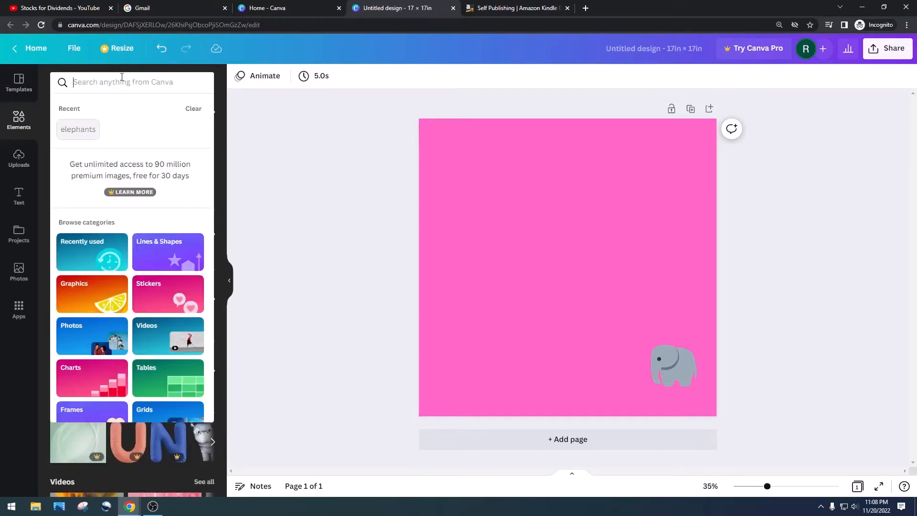
pyautogui.write('lines')
pyautogui.press('Return')
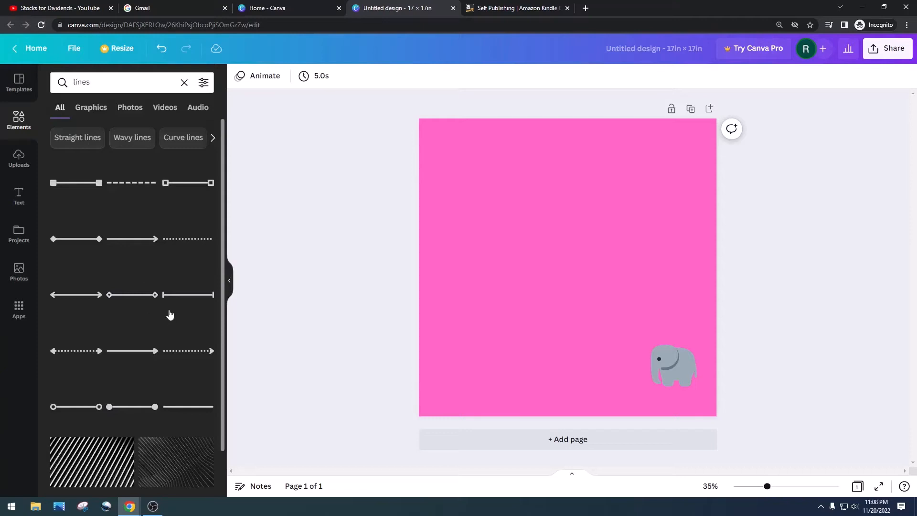
# Step: Replace the elements search term with "squares"
pyautogui.doubleClick(96, 80)
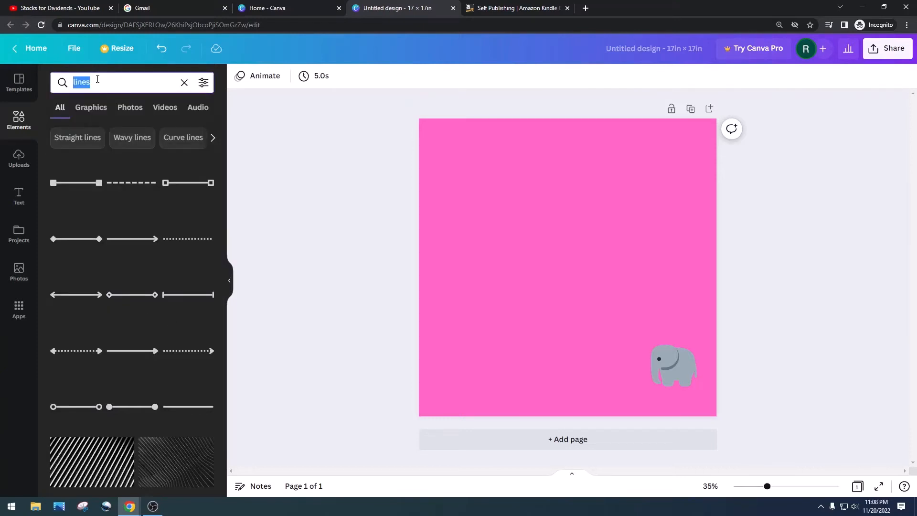
pyautogui.write('squares')
pyautogui.press('Return')
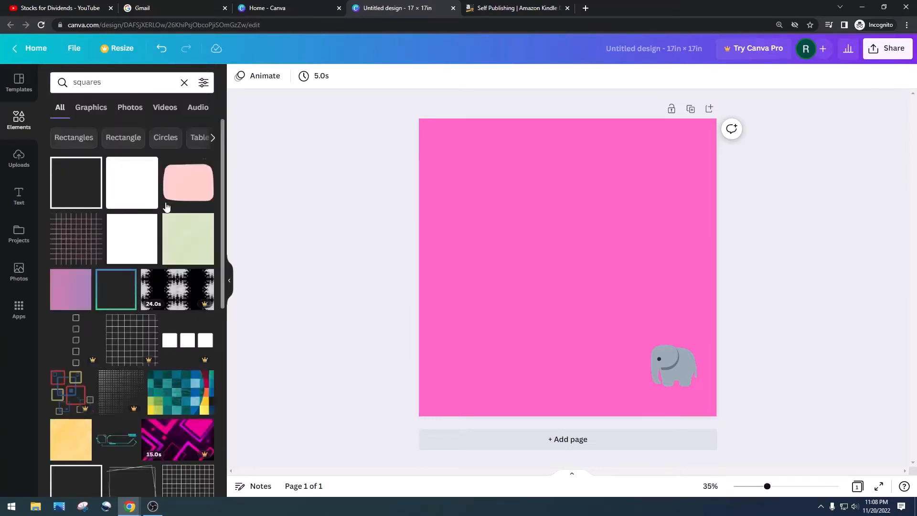
pyautogui.click(112, 191)
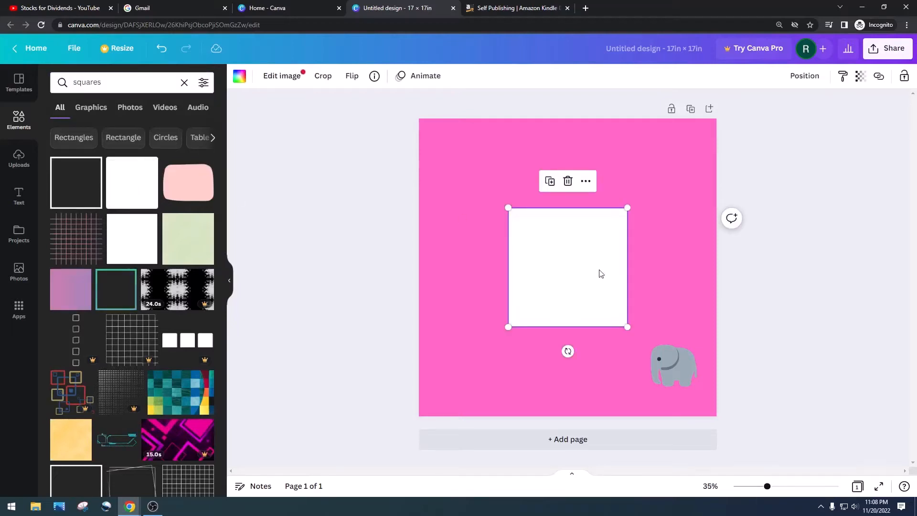
pyautogui.moveTo(564, 266); pyautogui.dragTo(561, 174)
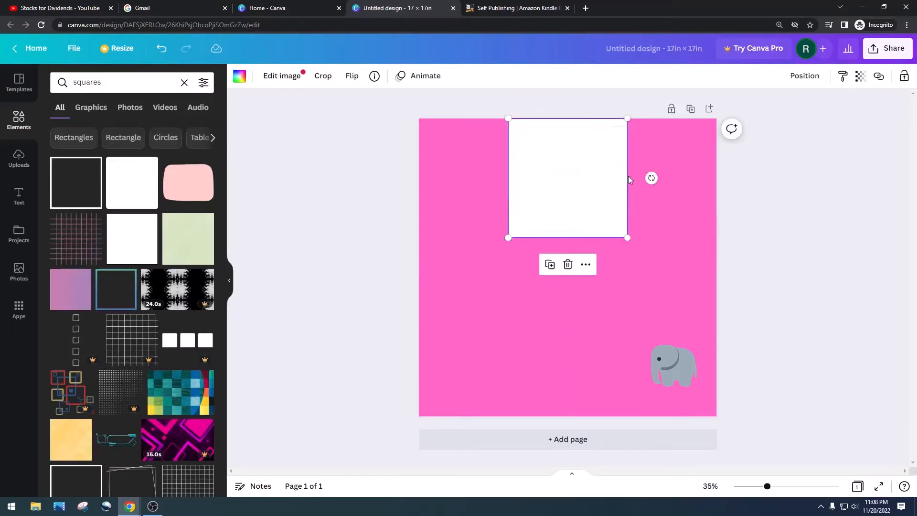
pyautogui.moveTo(508, 238); pyautogui.dragTo(518, 226)
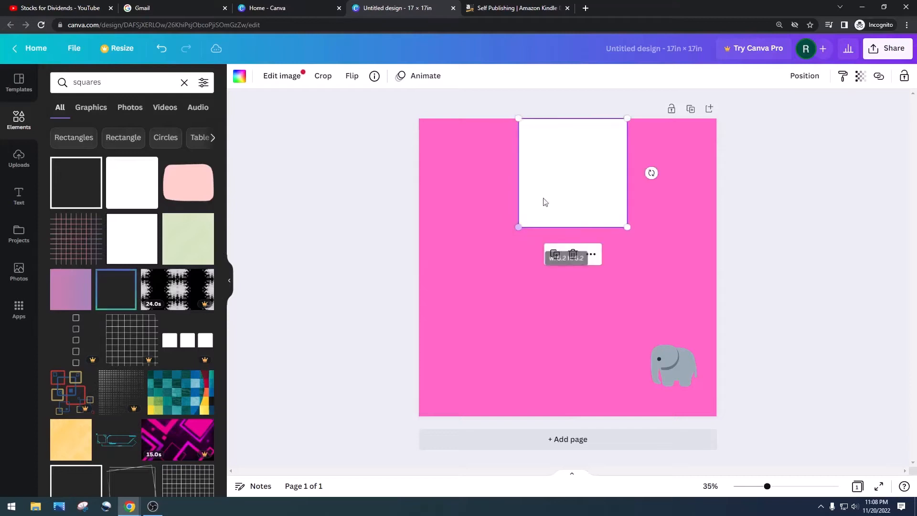
pyautogui.press('Delete')
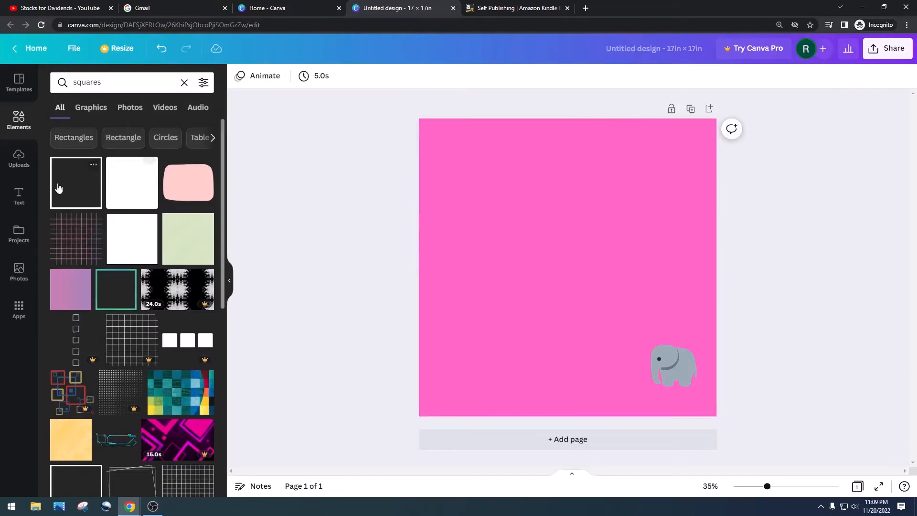
pyautogui.click(140, 253)
pyautogui.press('Delete')
# Step: Add the pale green textured square and reshape it into a narrow full-height vertical strip down the middle of the page
pyautogui.click(172, 238)
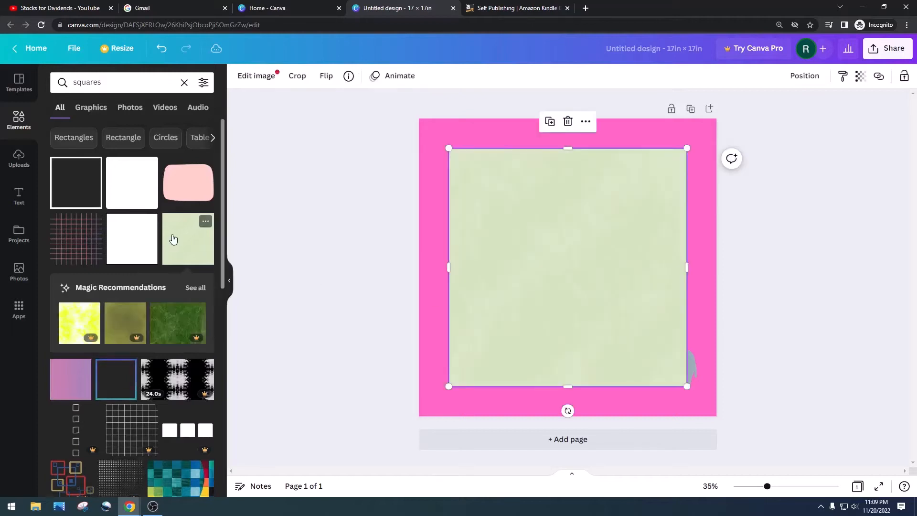
pyautogui.moveTo(450, 268); pyautogui.dragTo(561, 268)
pyautogui.moveTo(687, 267); pyautogui.dragTo(572, 278)
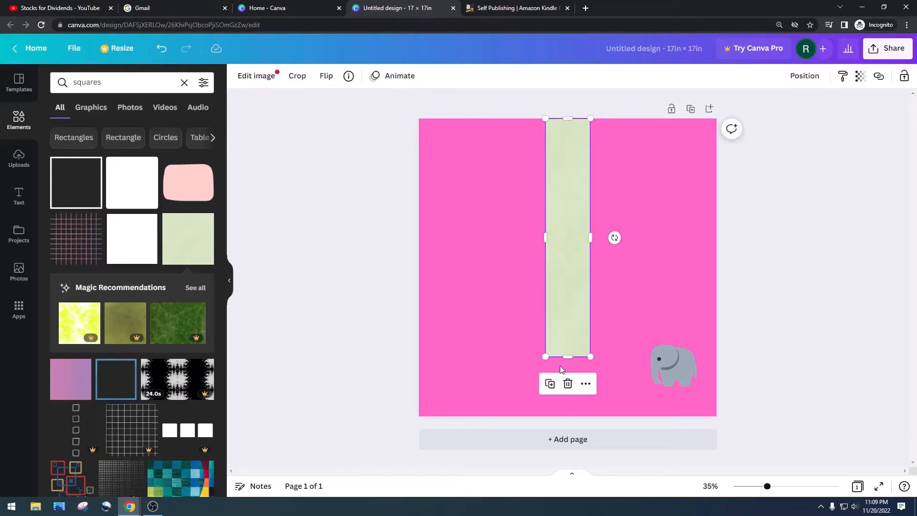
pyautogui.moveTo(568, 357); pyautogui.dragTo(568, 417)
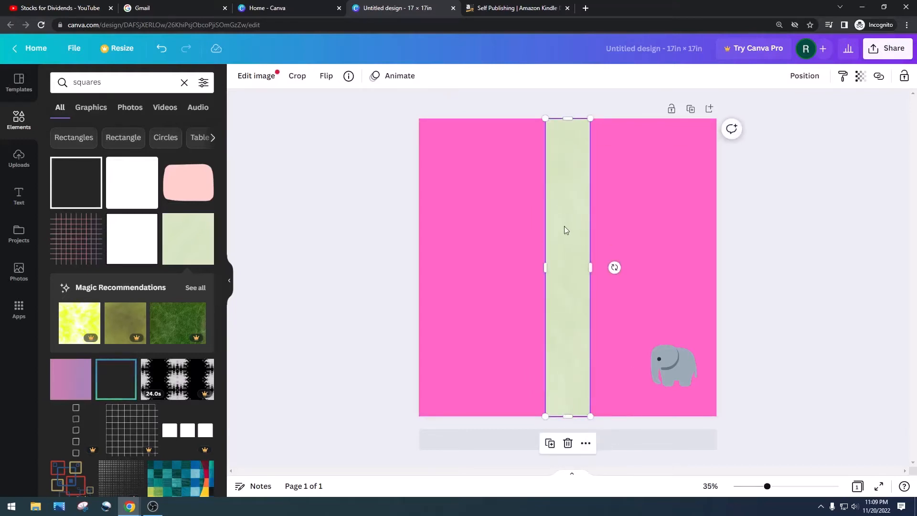
pyautogui.moveTo(590, 268); pyautogui.dragTo(585, 267)
pyautogui.click(773, 267)
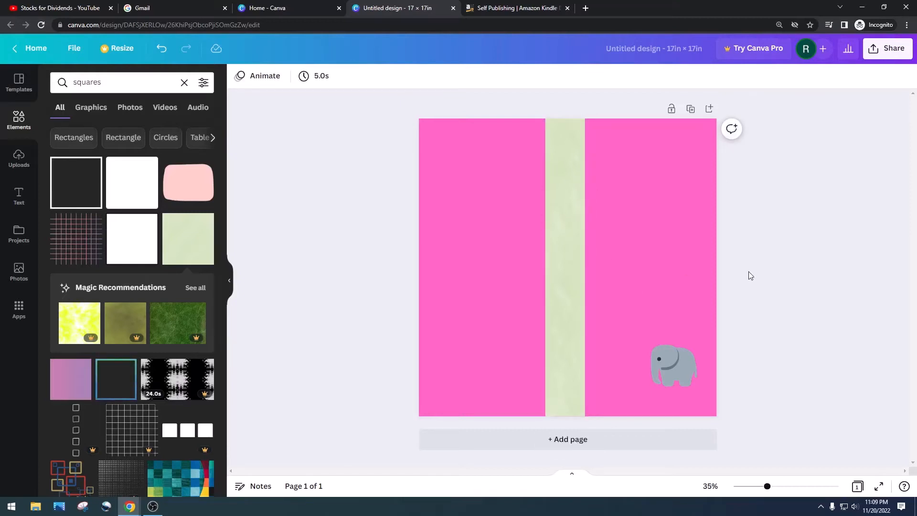
pyautogui.moveTo(668, 364); pyautogui.dragTo(677, 382)
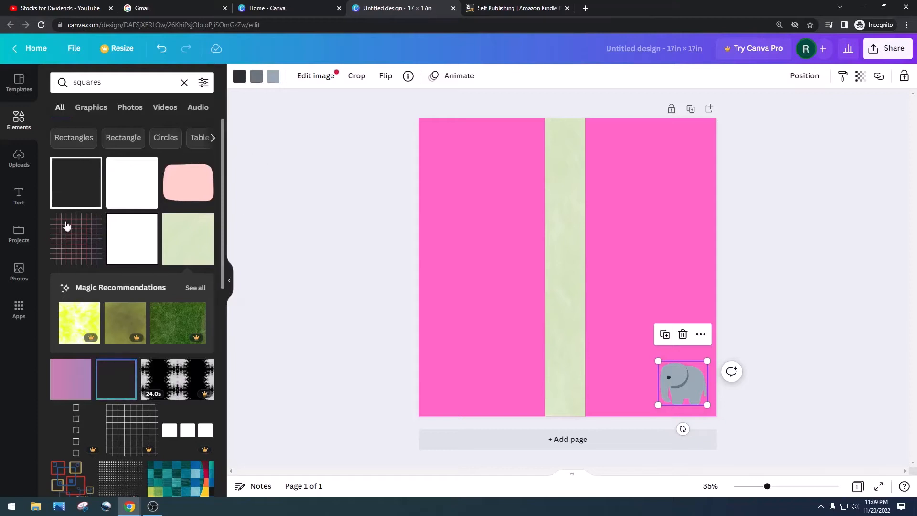
pyautogui.click(61, 190)
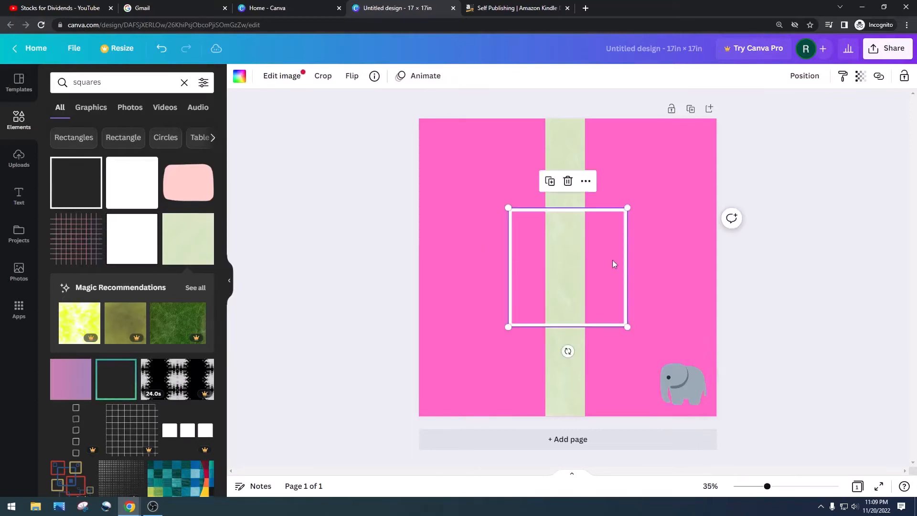
pyautogui.moveTo(614, 263); pyautogui.dragTo(698, 186)
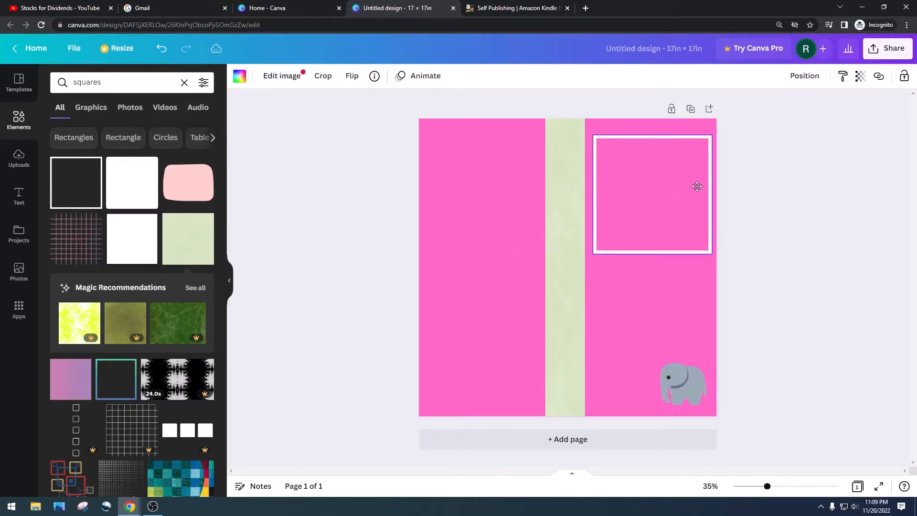
pyautogui.moveTo(593, 254); pyautogui.dragTo(647, 177)
pyautogui.press('Delete')
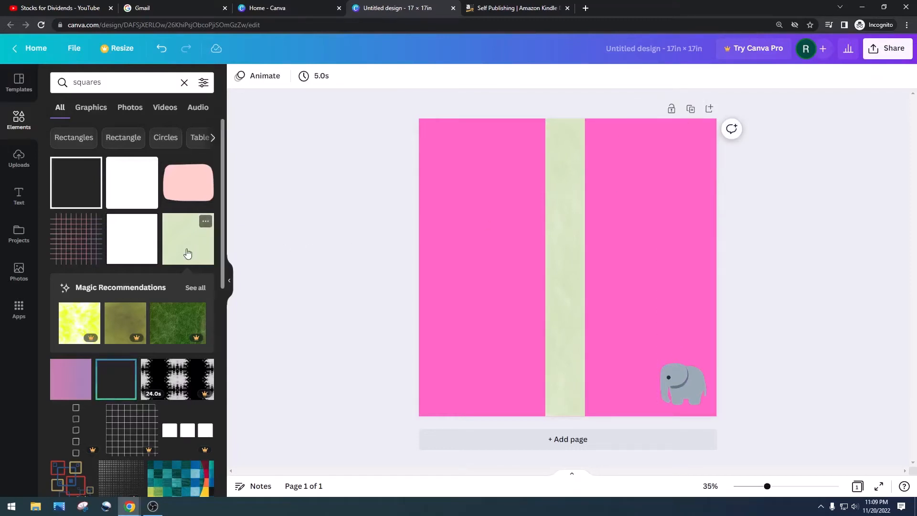
# Step: Add another pale green textured square, shrink it to a small label rectangle and place it in the upper part of the right half
pyautogui.scroll(-4, 186, 255)
pyautogui.scroll(4, 183, 256)
pyautogui.scroll(-1, 181, 260)
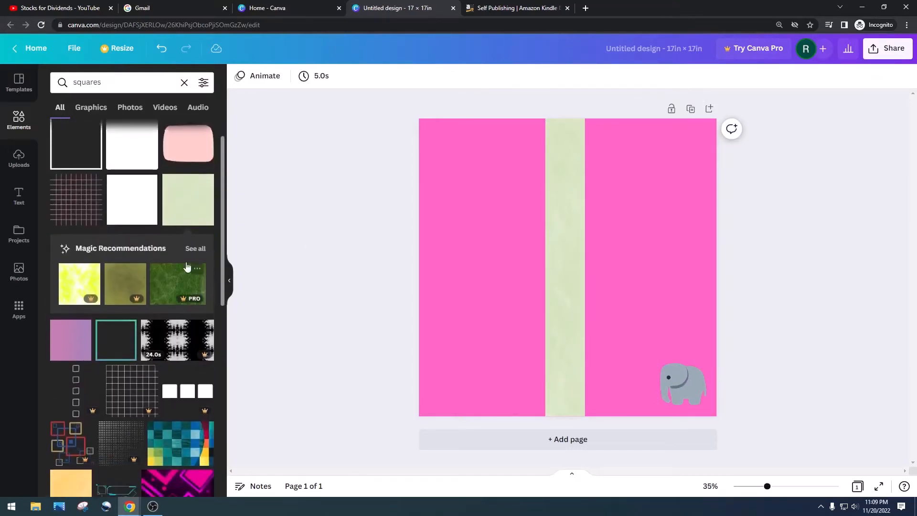
pyautogui.click(189, 202)
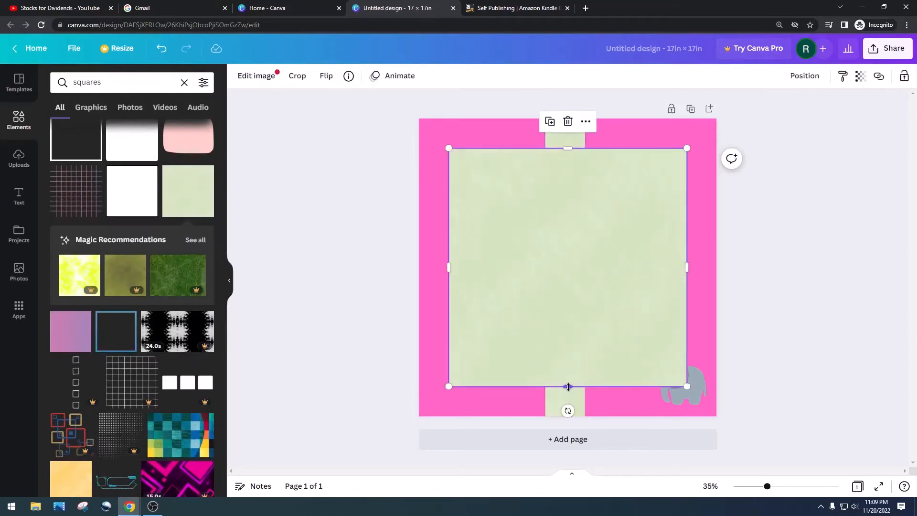
pyautogui.moveTo(568, 387); pyautogui.dragTo(568, 207)
pyautogui.moveTo(448, 178); pyautogui.dragTo(631, 171)
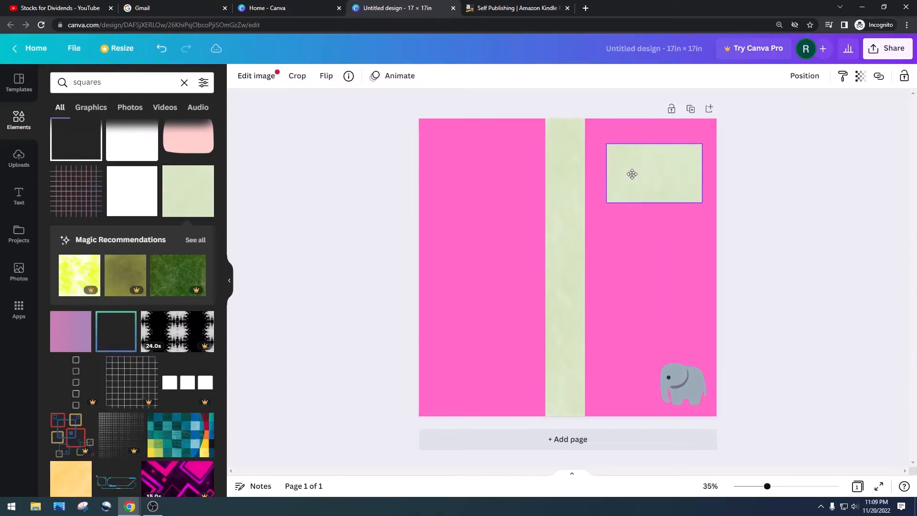
pyautogui.click(788, 247)
# Step: Move the elephant into the lower-right corner of the page and arrange two pasted copies diagonally up toward the green strip
pyautogui.moveTo(677, 389)
pyautogui.mouseDown()
pyautogui.moveTo(680, 378)
pyautogui.moveTo(684, 398)
pyautogui.mouseUp()
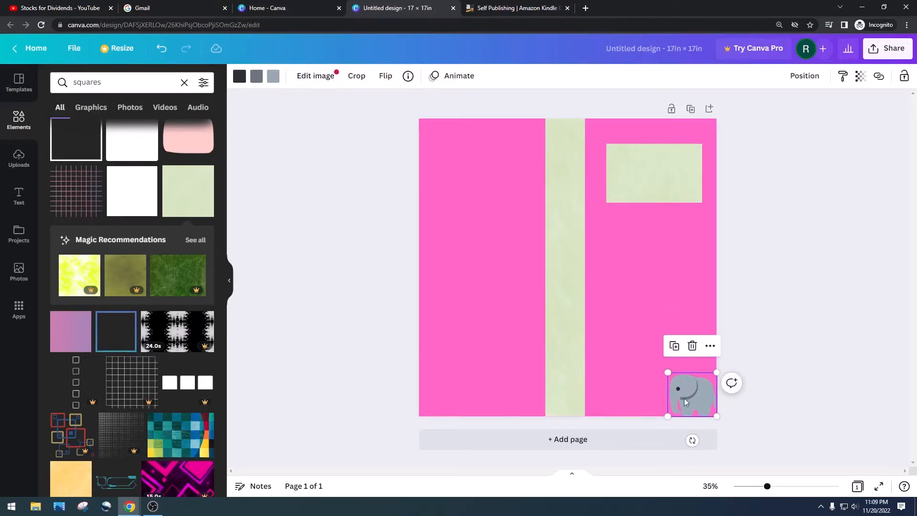
pyautogui.hotkey('ctrl', 'v')
pyautogui.moveTo(703, 401); pyautogui.dragTo(646, 367)
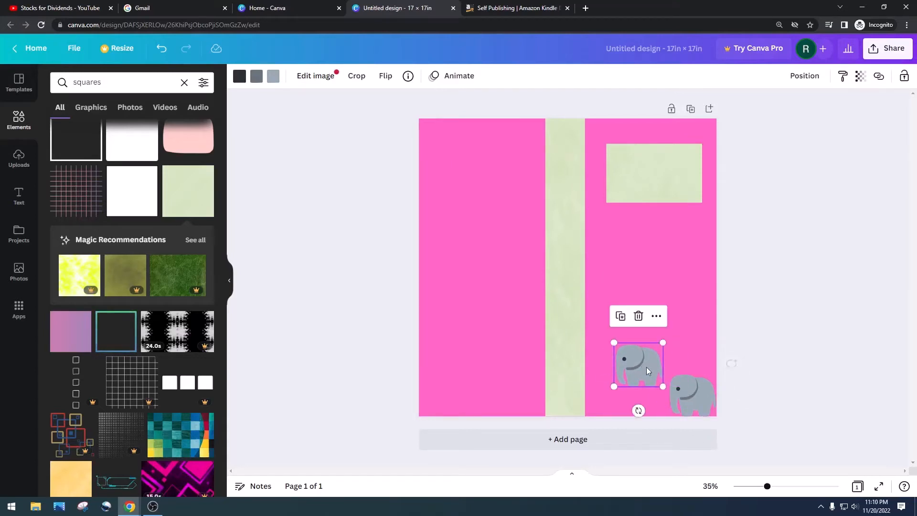
pyautogui.hotkey('ctrl', 'v')
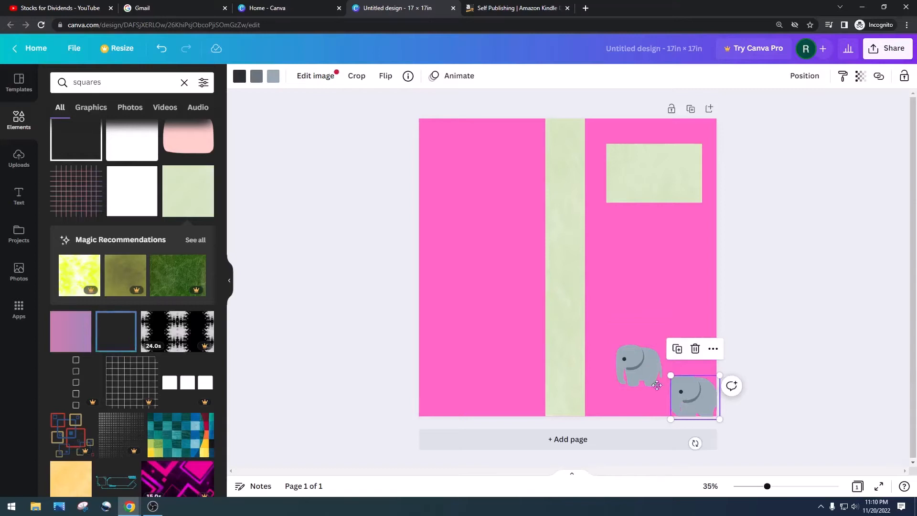
pyautogui.moveTo(693, 401); pyautogui.dragTo(602, 350)
pyautogui.moveTo(655, 374); pyautogui.dragTo(703, 422)
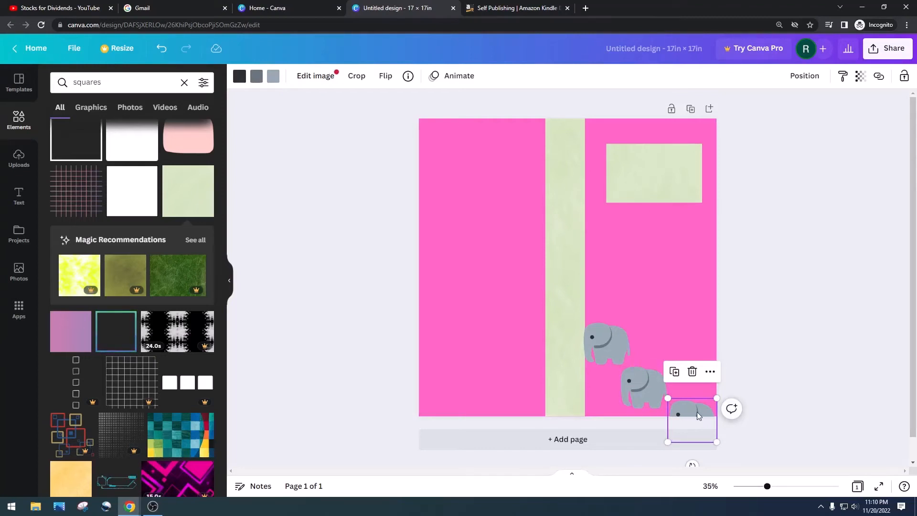
# Step: Copy the three diagonal elephants together and stack the pasted sets upward until the pattern fills the page's right half
pyautogui.click(632, 387)
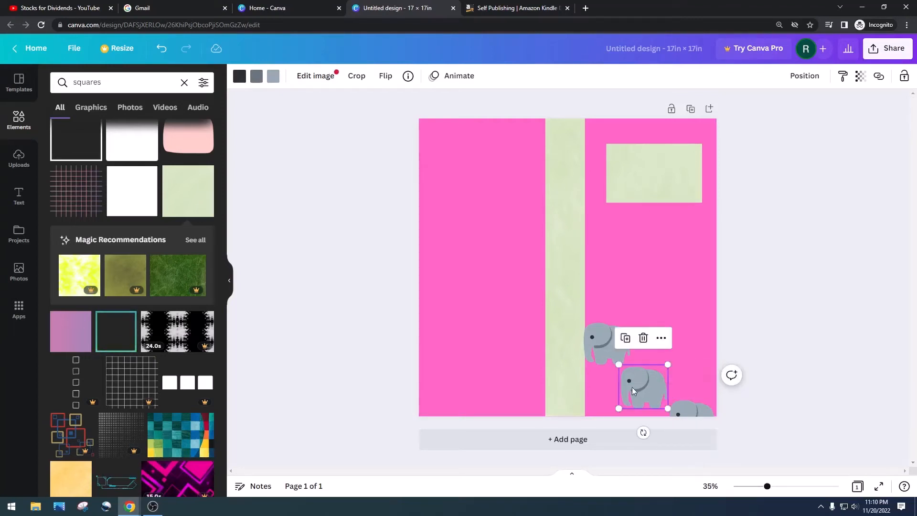
pyautogui.keyDown('shift'); pyautogui.click(679, 412); pyautogui.keyUp('shift')
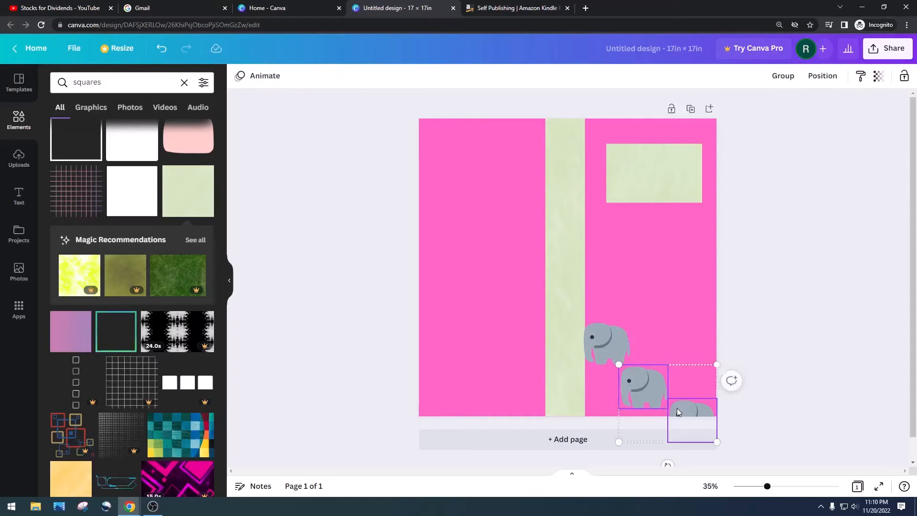
pyautogui.keyDown('shift'); pyautogui.click(609, 351); pyautogui.keyUp('shift')
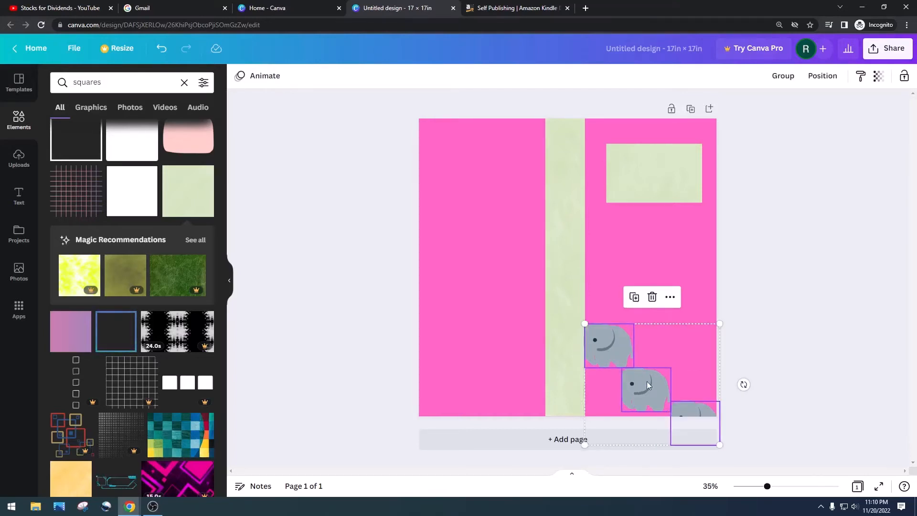
pyautogui.moveTo(647, 381); pyautogui.dragTo(649, 296)
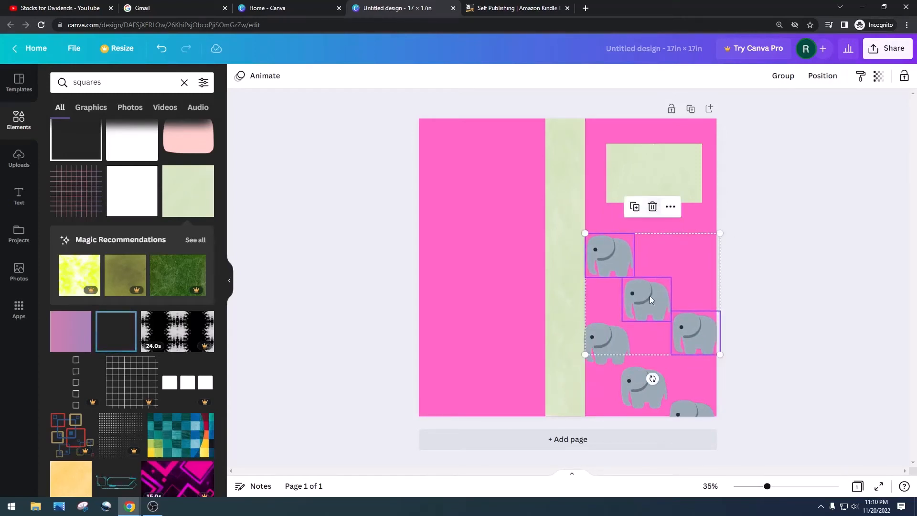
pyautogui.hotkey('ctrl', 'v')
pyautogui.moveTo(652, 378); pyautogui.dragTo(656, 211)
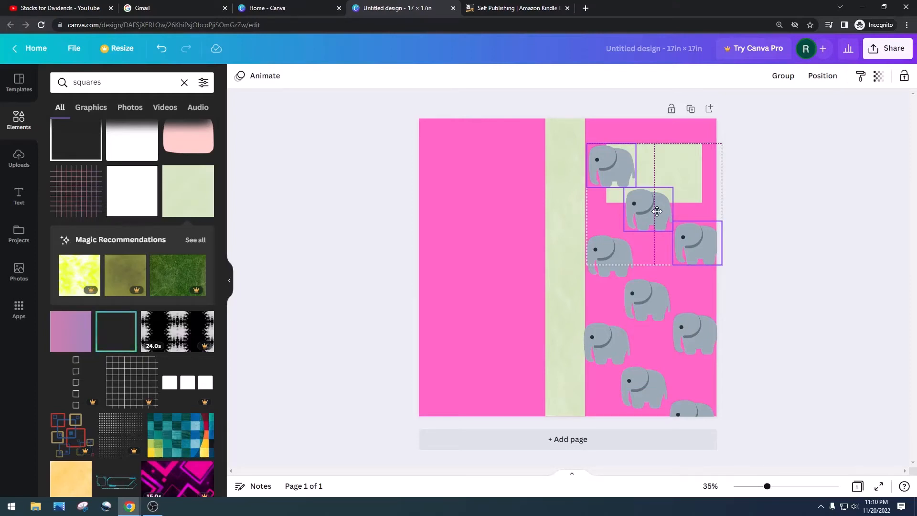
pyautogui.moveTo(656, 211); pyautogui.dragTo(647, 122)
# Step: Send the elephants that overlap the green label rectangle to the back so the rectangle lies on top of them
pyautogui.click(743, 202)
pyautogui.rightClick(684, 128)
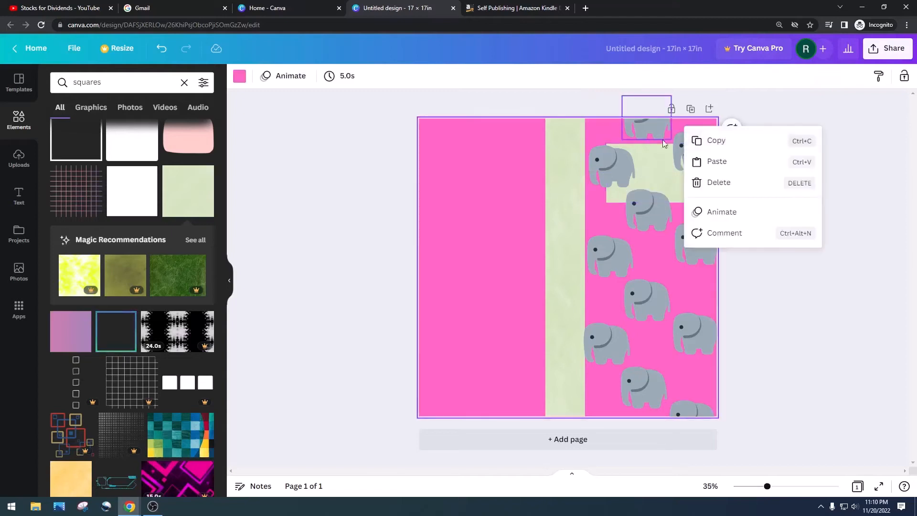
pyautogui.click(743, 114)
pyautogui.rightClick(692, 144)
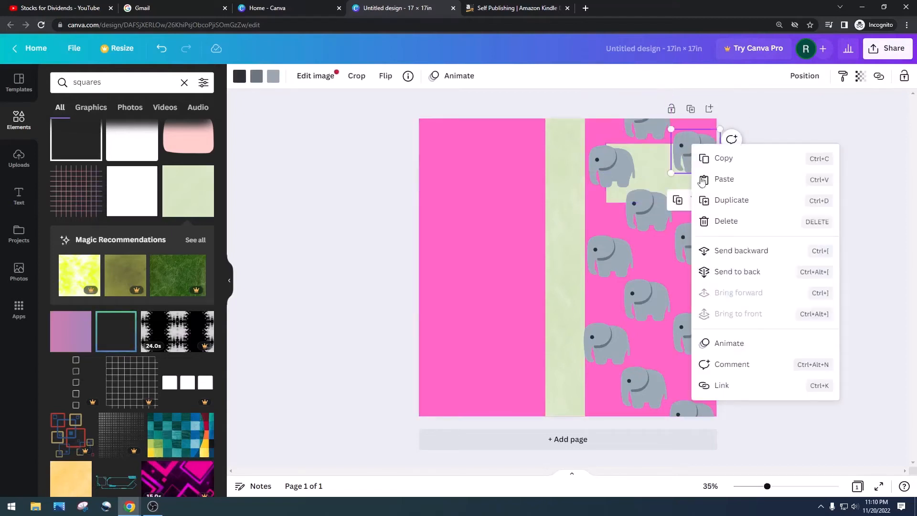
pyautogui.click(745, 278)
pyautogui.rightClick(638, 200)
pyautogui.click(690, 334)
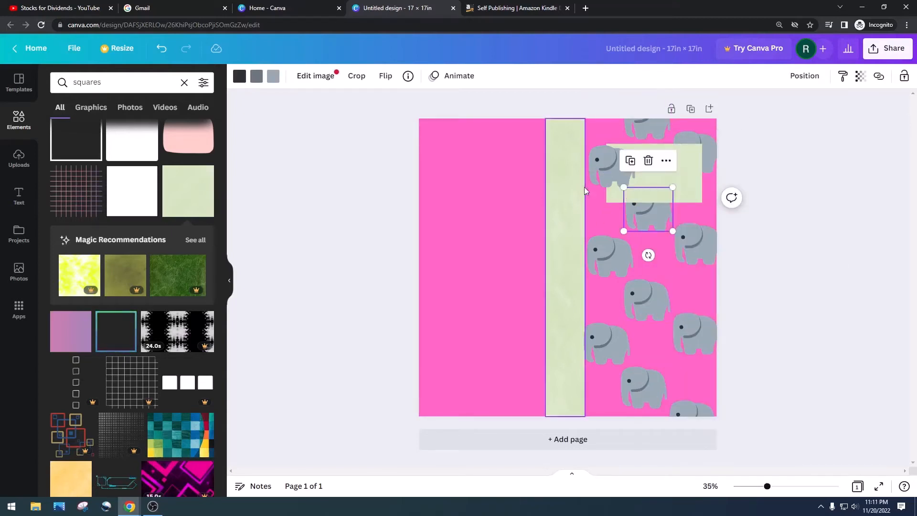
pyautogui.rightClick(603, 164)
pyautogui.click(639, 292)
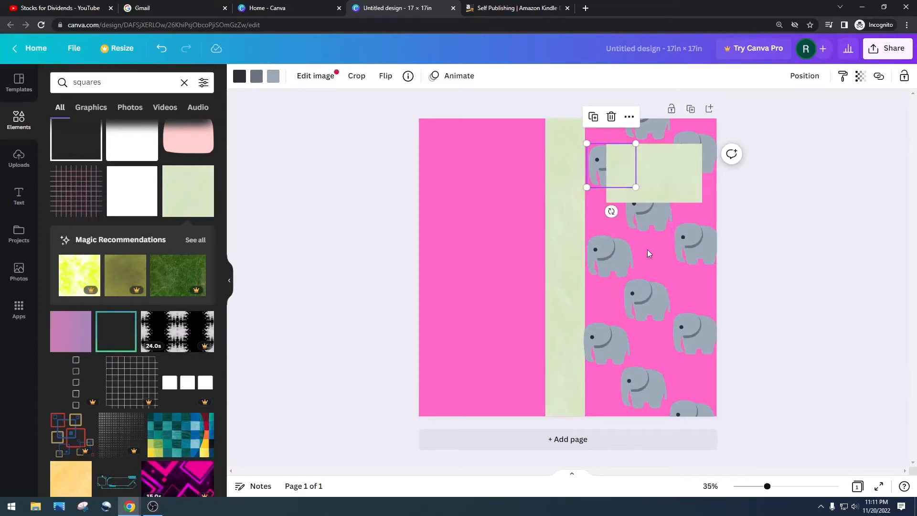
pyautogui.click(833, 265)
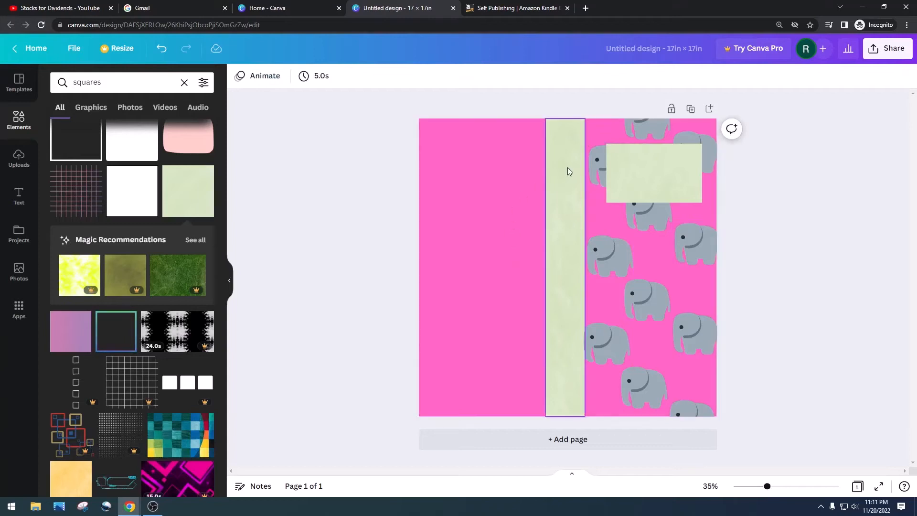
# Step: Add the DAPPER font combination to the page and move it to the empty pink left half
pyautogui.click(663, 175)
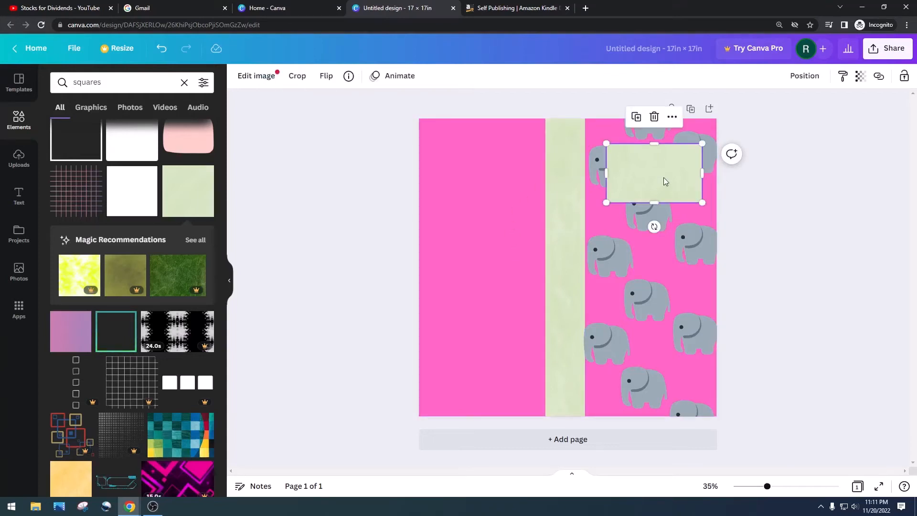
pyautogui.click(27, 203)
pyautogui.scroll(-4, 112, 284)
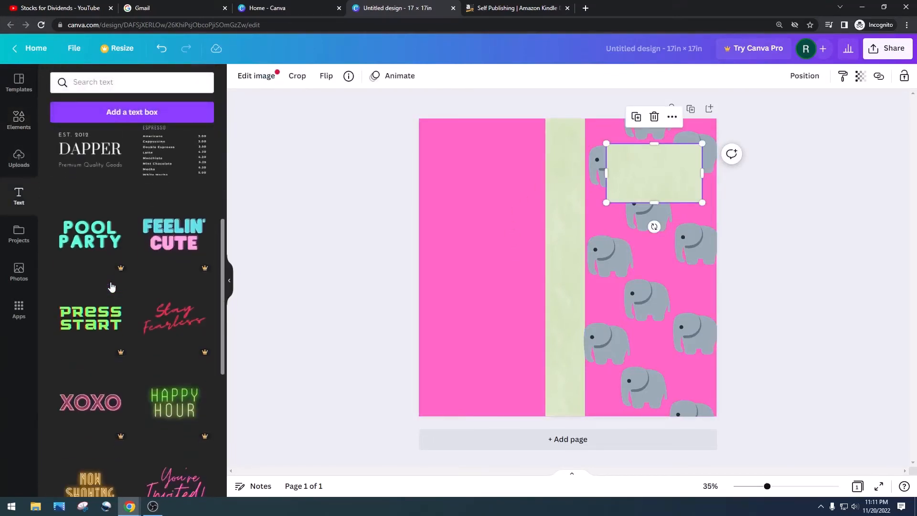
pyautogui.scroll(4, 111, 287)
pyautogui.click(99, 352)
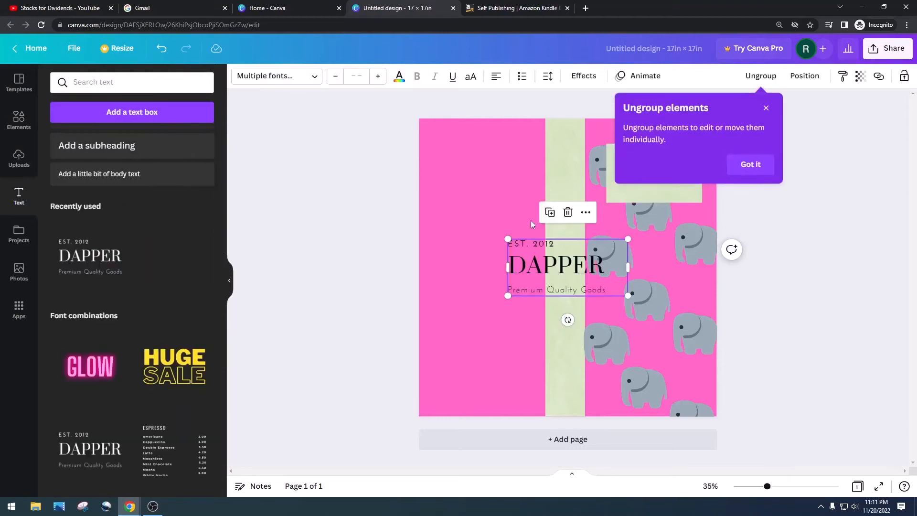
pyautogui.moveTo(559, 262); pyautogui.dragTo(479, 203)
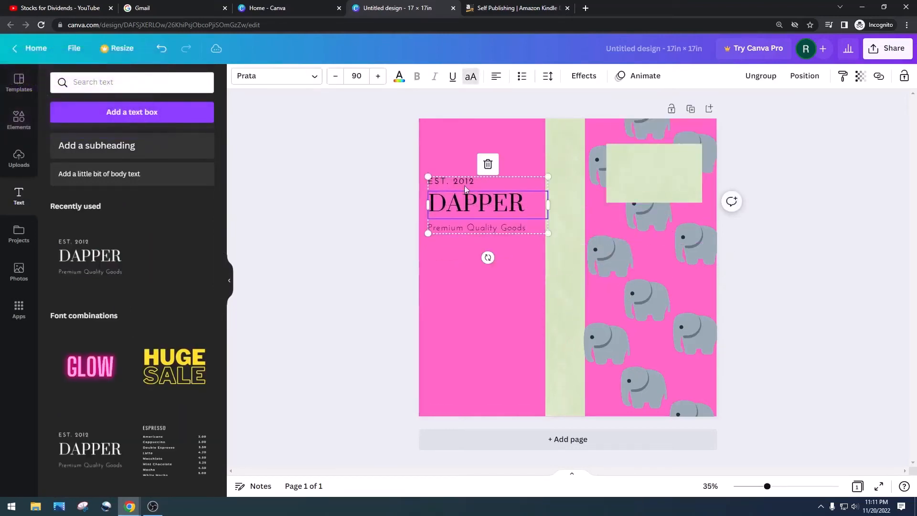
# Step: Delete the "EST. 2012" and "Premium Quality Goods" lines from the DAPPER text group
pyautogui.click(464, 183)
pyautogui.press('Delete')
pyautogui.click(461, 232)
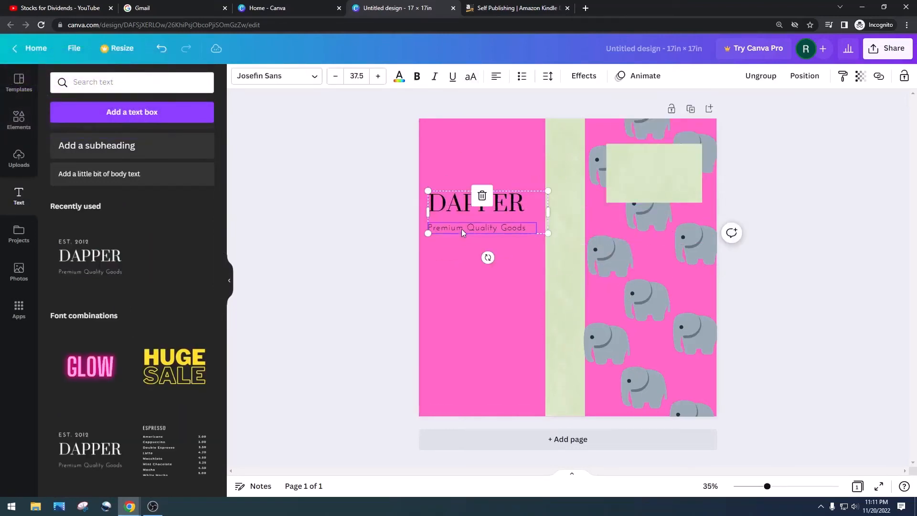
pyautogui.press('Delete')
# Step: Replace the DAPPER text with COMPOSITION NOTEBOOK and set its font size to 60
pyautogui.doubleClick(466, 205)
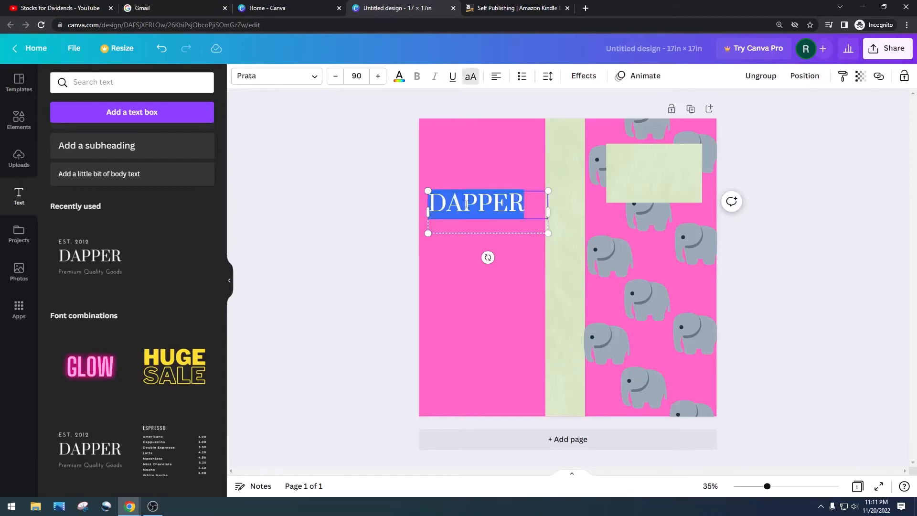
pyautogui.write('CMP')
pyautogui.press('BackSpace')
pyautogui.press('BackSpace')
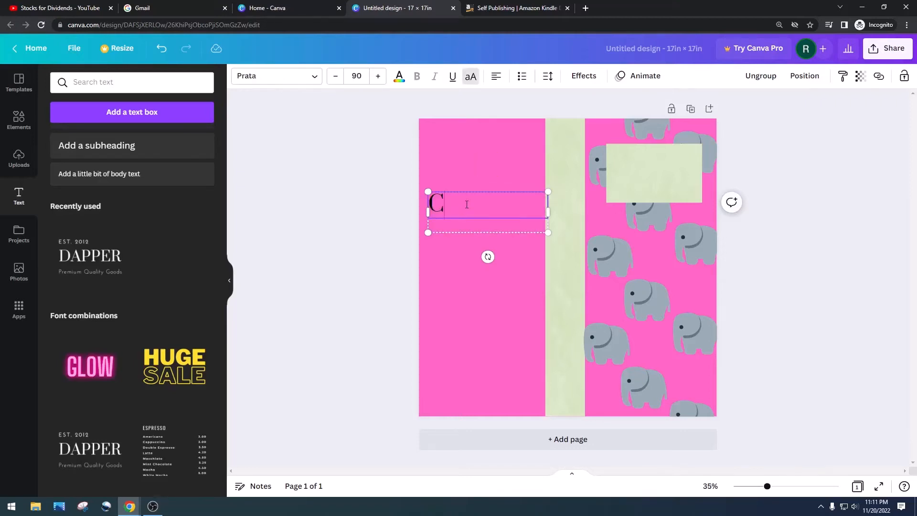
pyautogui.click(356, 76)
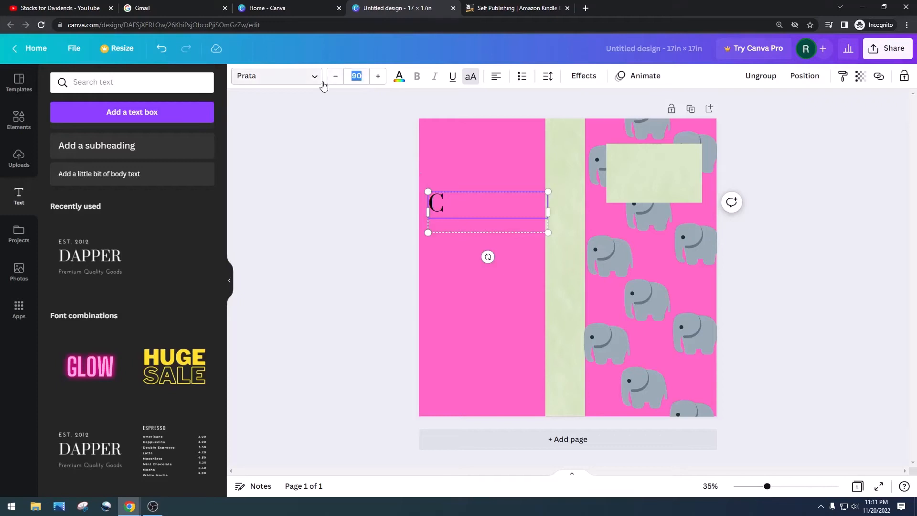
pyautogui.write('60')
pyautogui.press('Return')
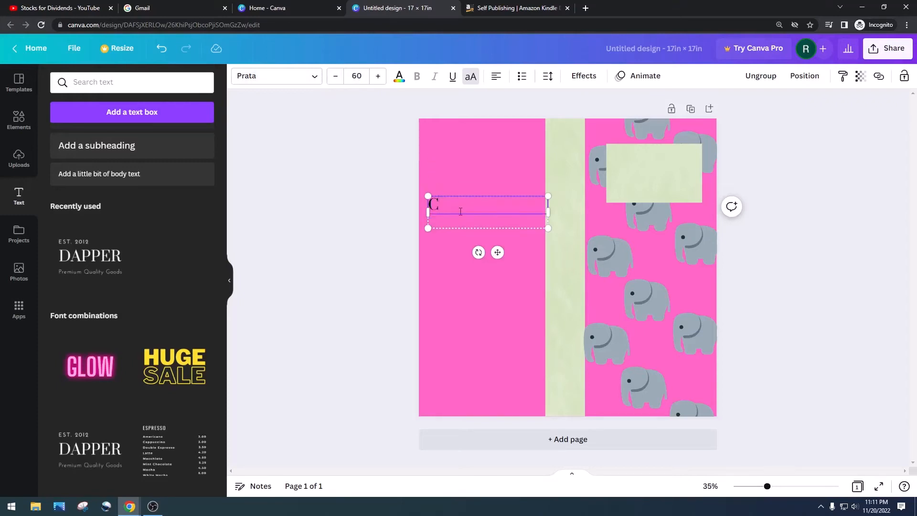
pyautogui.write('OMPOS')
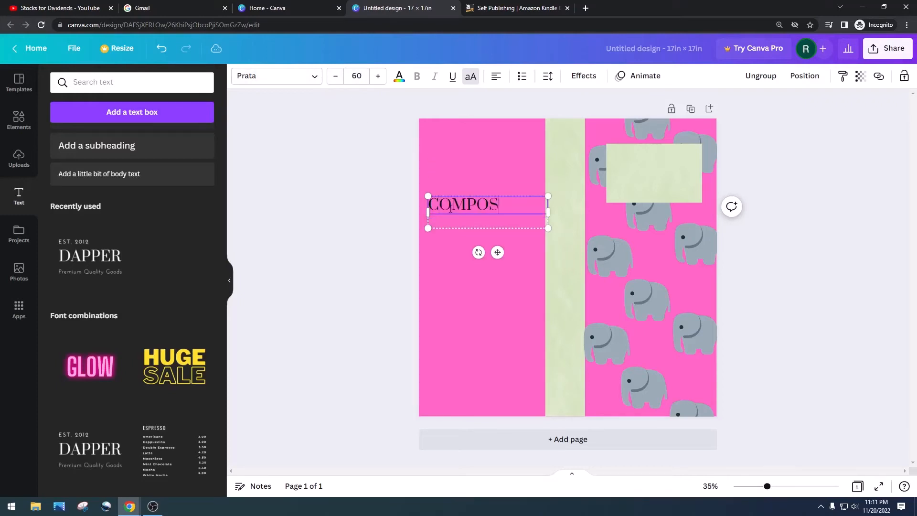
pyautogui.write('ITION NOTEBOOK')
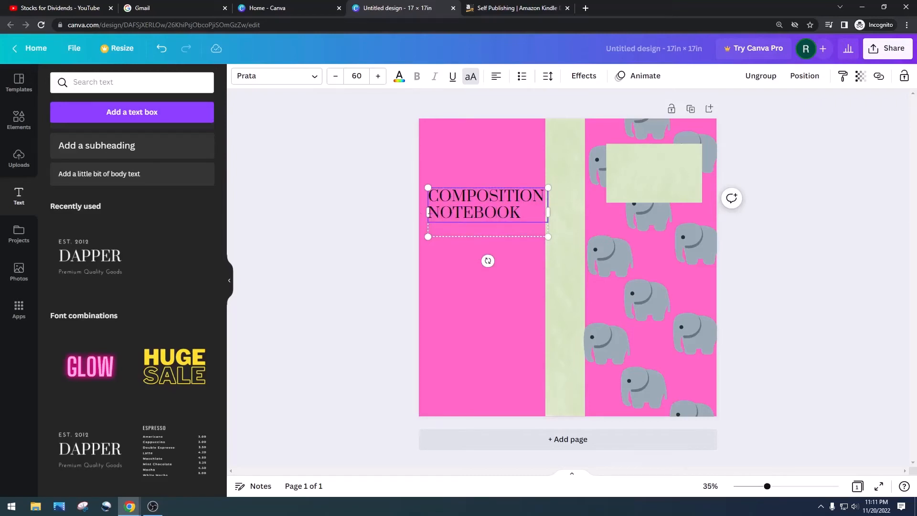
pyautogui.click(403, 213)
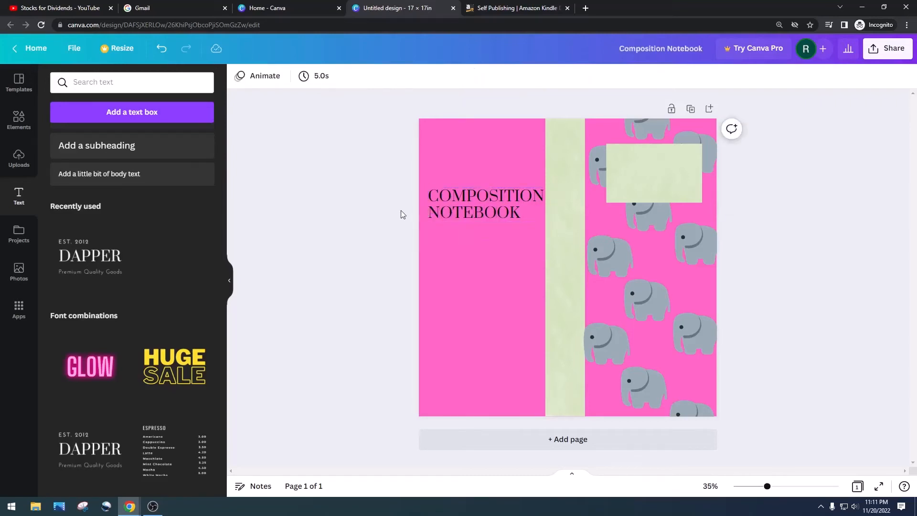
# Step: Place the title on the green label, fitting its text box to the label's width and shrinking the font until COMPOSITION fits on one line
pyautogui.moveTo(469, 211); pyautogui.dragTo(647, 177)
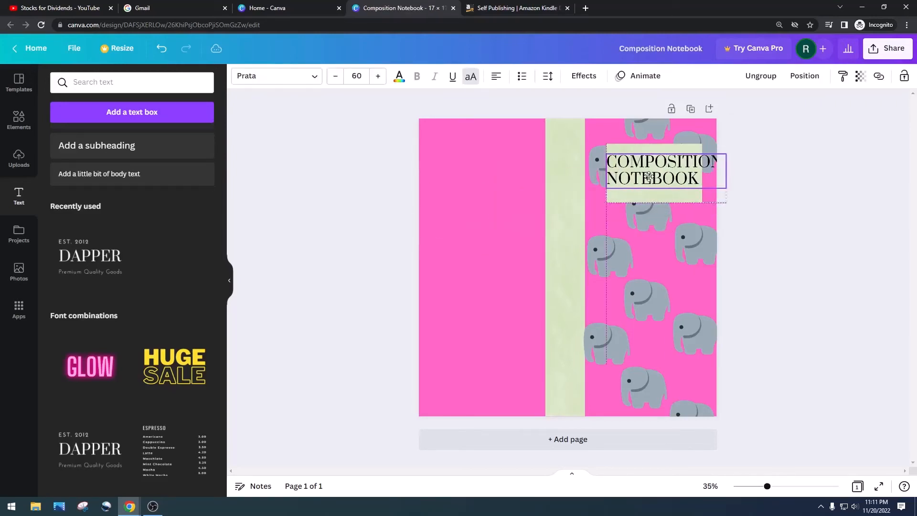
pyautogui.moveTo(726, 174); pyautogui.dragTo(704, 177)
pyautogui.click(335, 80)
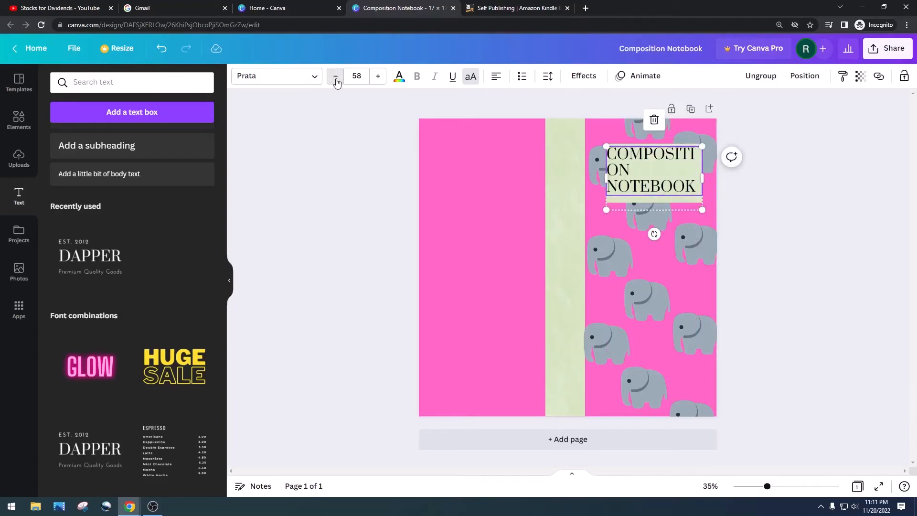
pyautogui.click(335, 80)
pyautogui.click(336, 81)
pyautogui.click(336, 80)
pyautogui.click(336, 81)
pyautogui.click(336, 80)
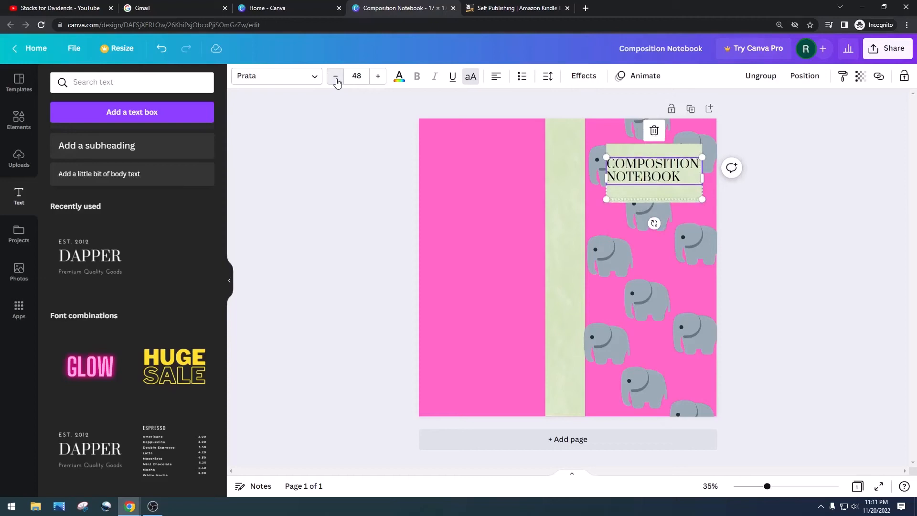
pyautogui.click(336, 80)
pyautogui.click(701, 192)
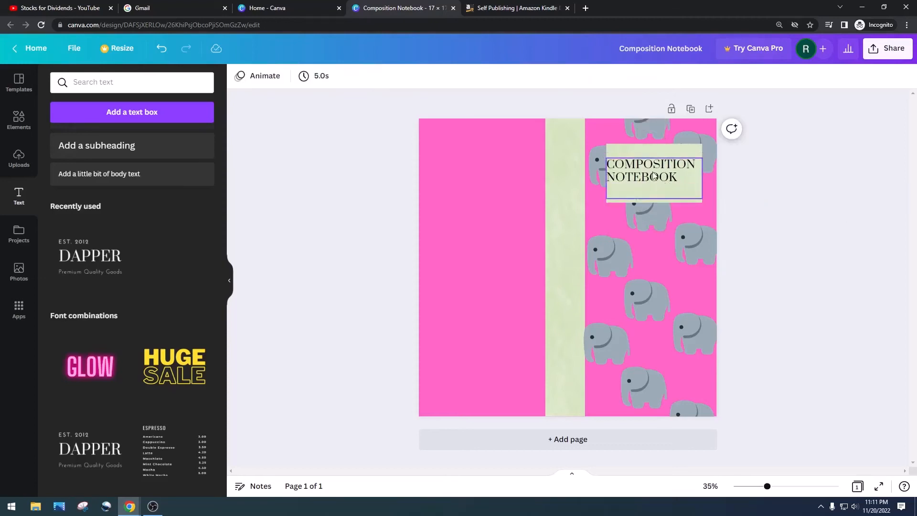
pyautogui.moveTo(652, 172); pyautogui.dragTo(657, 175)
pyautogui.click(822, 210)
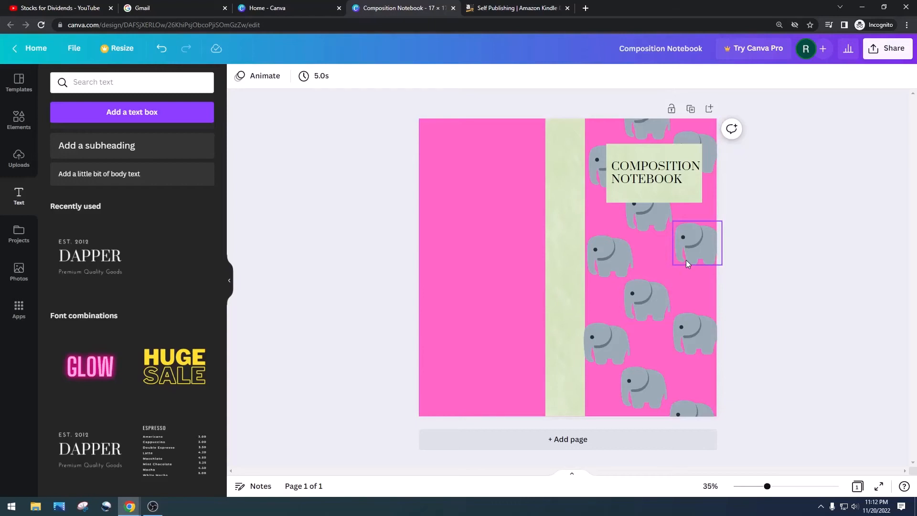
# Step: Duplicate all the elephants on the page's right half together and place the copies over the empty pink left half
pyautogui.click(691, 403)
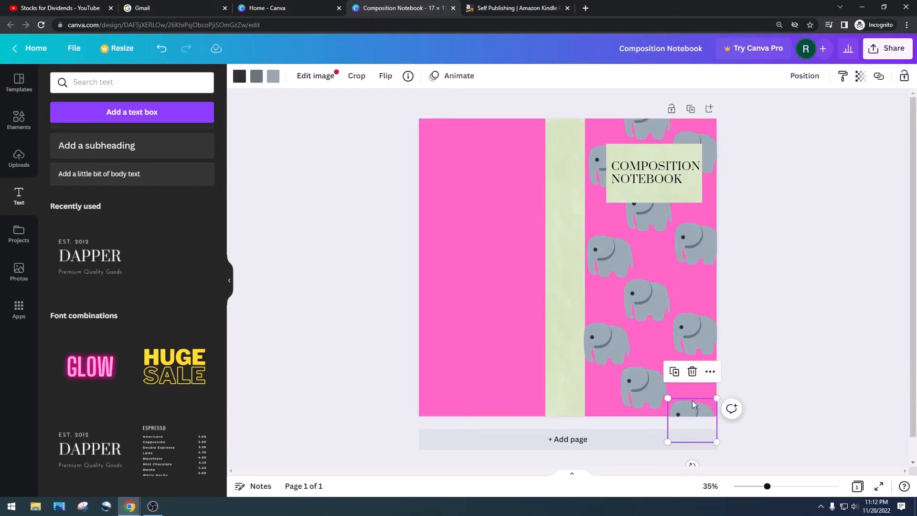
pyautogui.keyDown('shift'); pyautogui.click(661, 388); pyautogui.keyUp('shift')
pyautogui.keyDown('shift'); pyautogui.click(606, 341); pyautogui.keyUp('shift')
pyautogui.keyDown('shift'); pyautogui.click(692, 333); pyautogui.keyUp('shift')
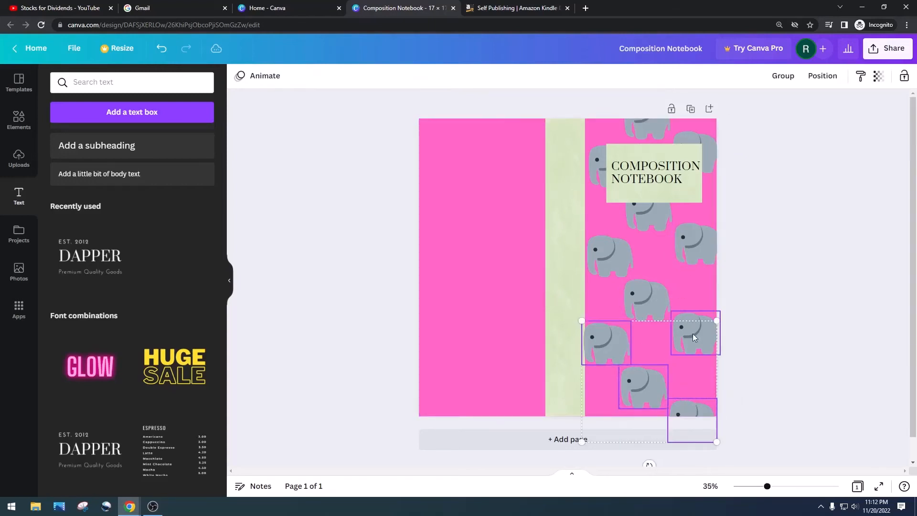
pyautogui.keyDown('shift'); pyautogui.click(654, 296); pyautogui.keyUp('shift')
pyautogui.keyDown('shift'); pyautogui.click(609, 261); pyautogui.keyUp('shift')
pyautogui.keyDown('shift'); pyautogui.click(696, 249); pyautogui.keyUp('shift')
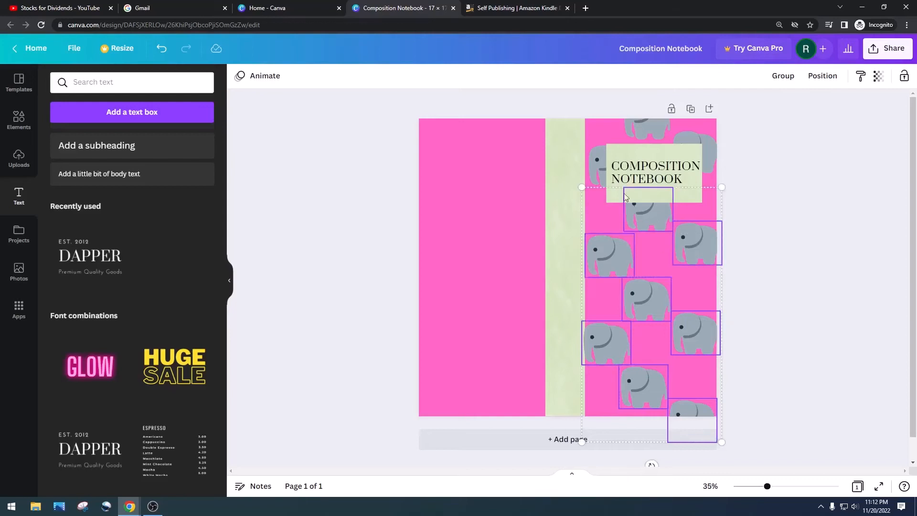
pyautogui.keyDown('shift'); pyautogui.click(648, 210); pyautogui.keyUp('shift')
pyautogui.keyDown('shift'); pyautogui.click(592, 167); pyautogui.keyUp('shift')
pyautogui.keyDown('shift'); pyautogui.click(708, 139); pyautogui.keyUp('shift')
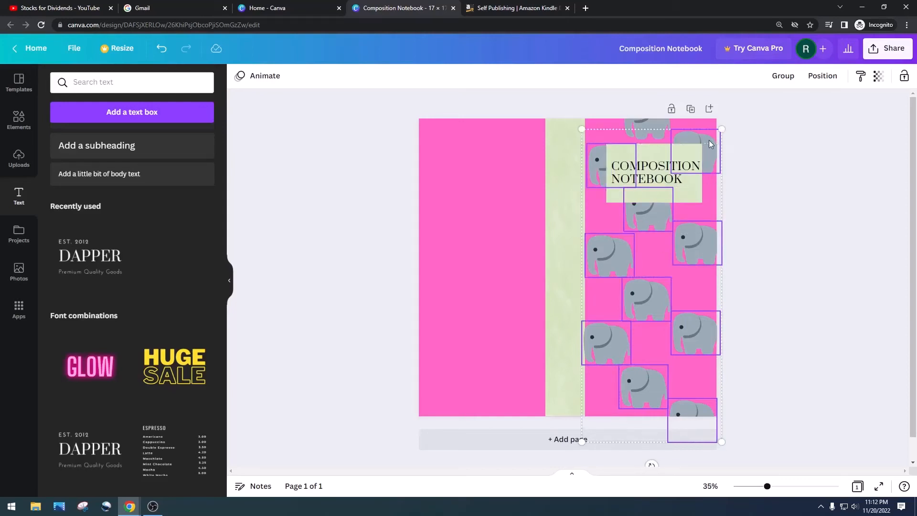
pyautogui.keyDown('shift'); pyautogui.click(654, 126); pyautogui.keyUp('shift')
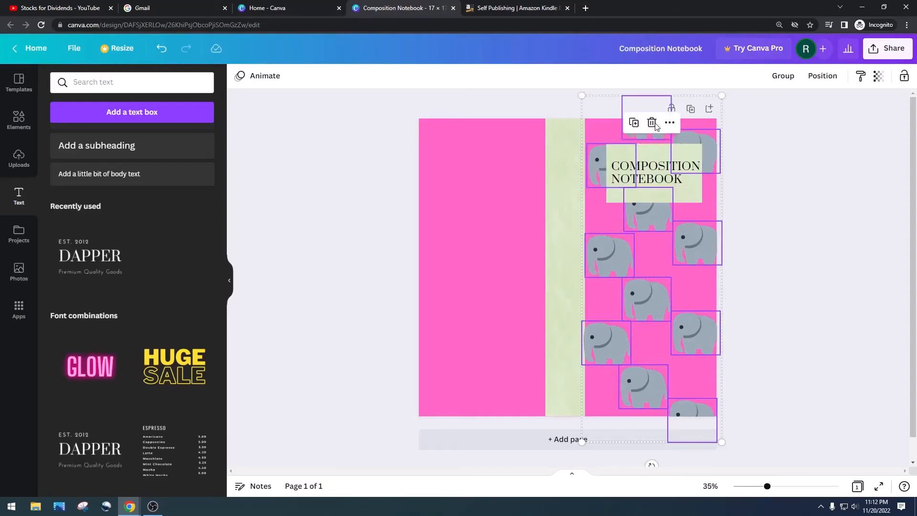
pyautogui.hotkey('ctrl', 'd')
pyautogui.moveTo(661, 290); pyautogui.dragTo(480, 274)
pyautogui.click(809, 277)
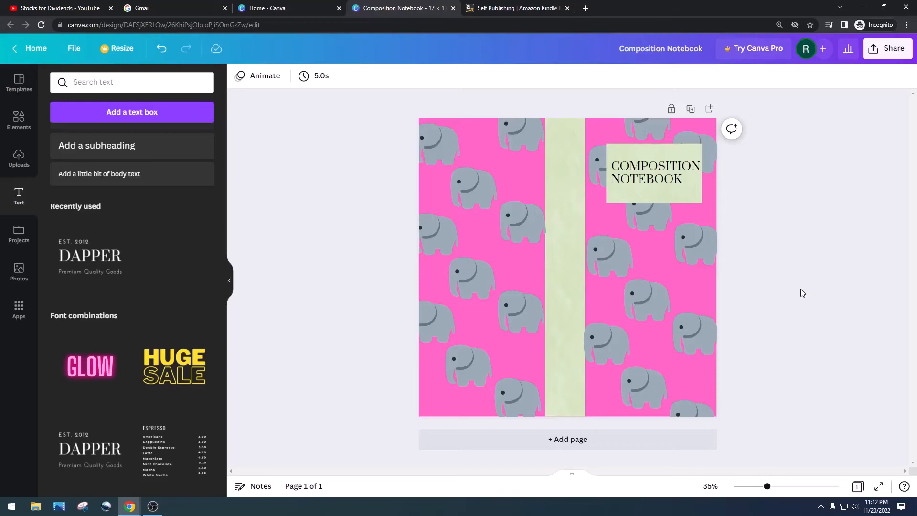
# Step: View the Kindle Direct Publishing start page with its sign-in and sign-up options and return to the Canva cover design
pyautogui.click(506, 11)
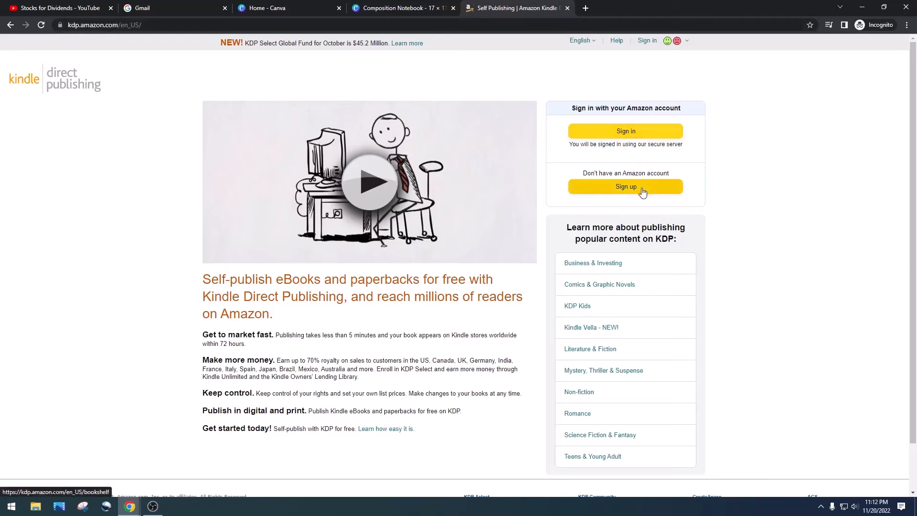
pyautogui.click(407, 5)
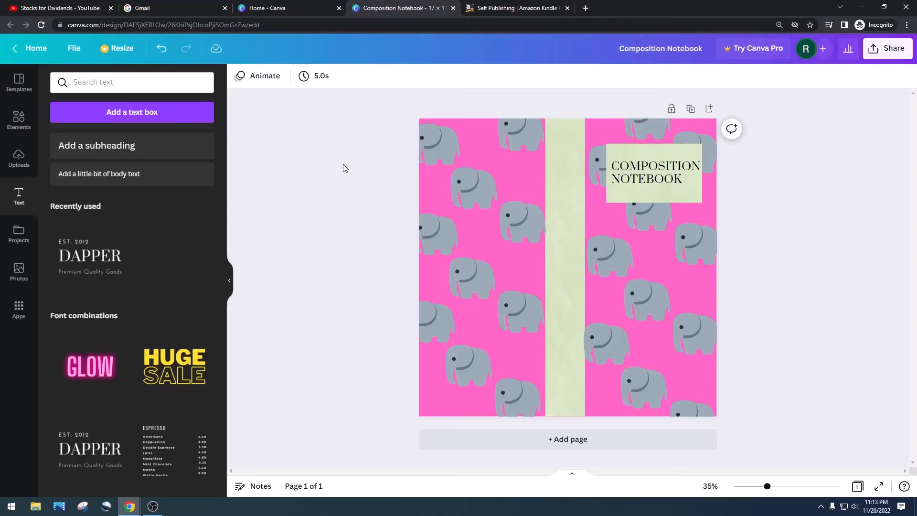
pyautogui.click(536, 8)
pyautogui.click(406, 7)
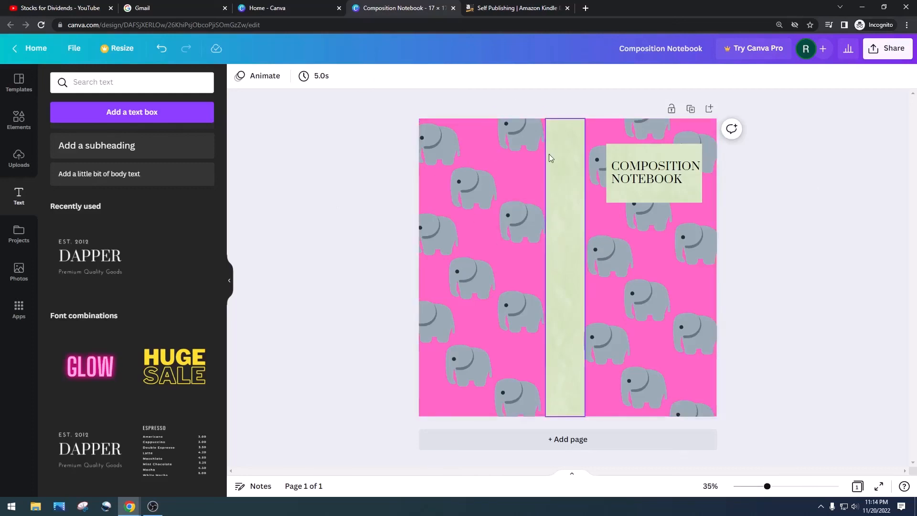
pyautogui.click(568, 211)
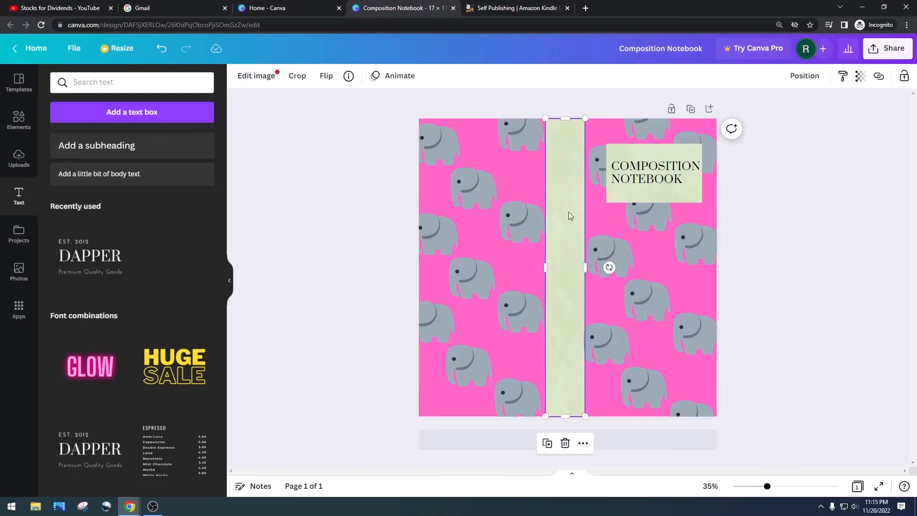
pyautogui.click(816, 185)
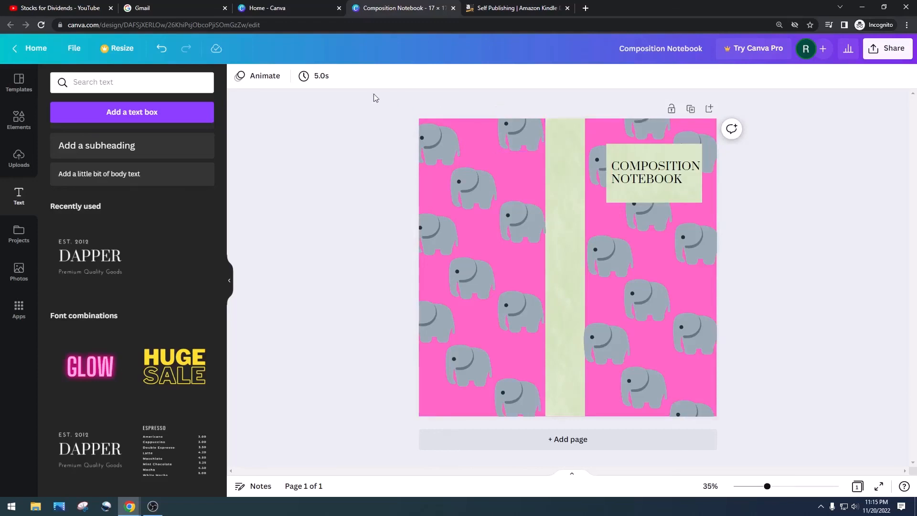
pyautogui.moveTo(373, 93); pyautogui.dragTo(379, 123)
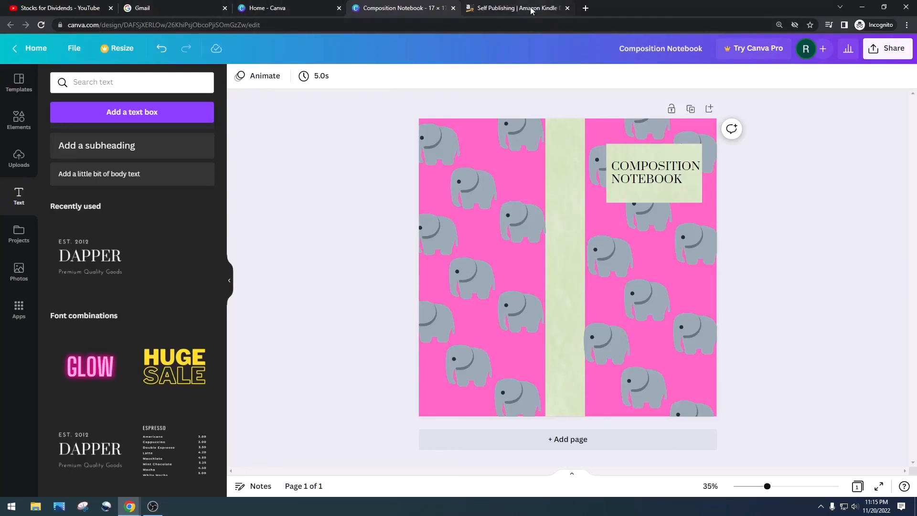
pyautogui.moveTo(532, 11)
pyautogui.click(563, 510)
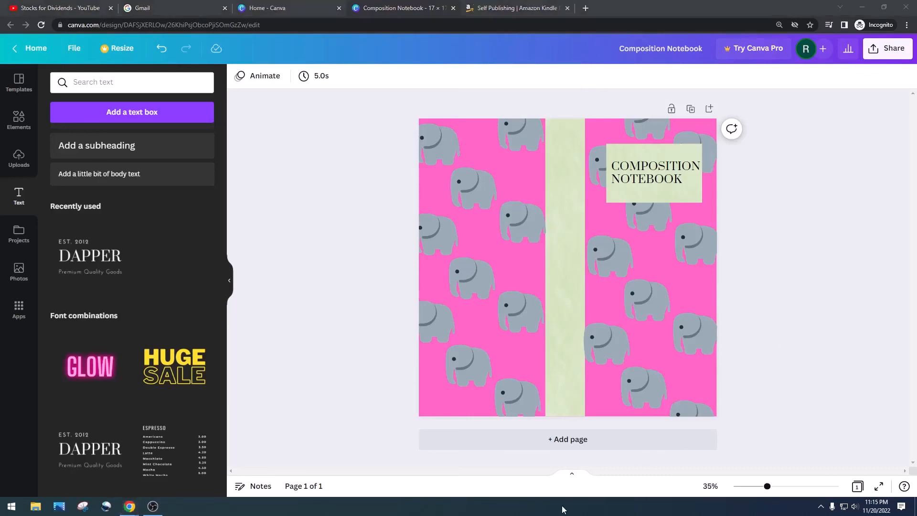